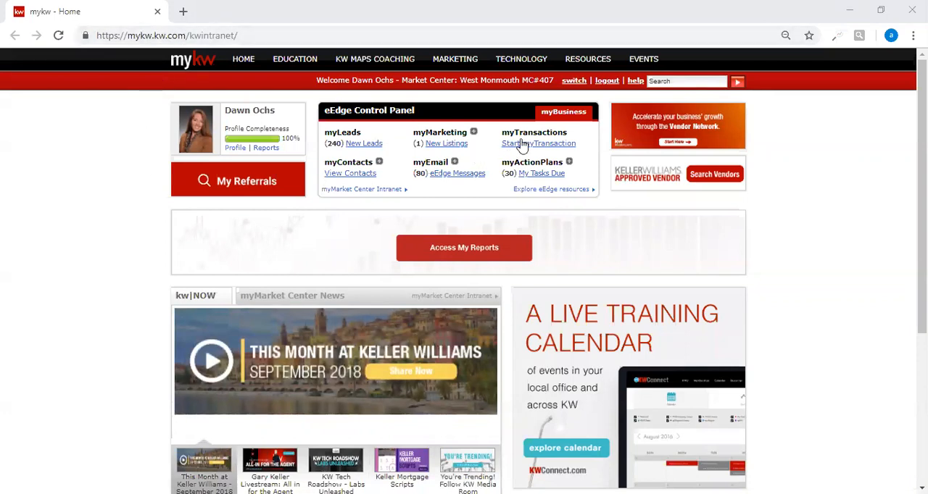
Open the myTransactions workspace and start creating a new loop from the Loops page.
left_click(547, 144)
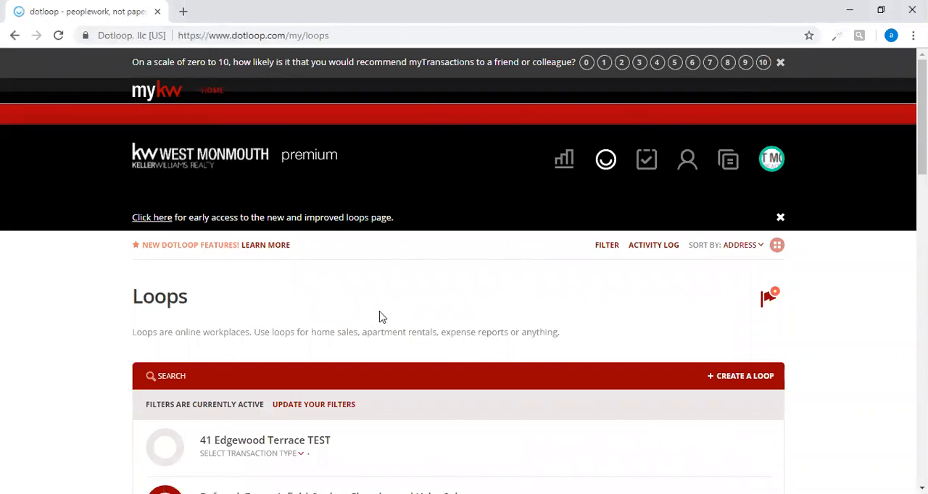
scroll(406, 312, "down", 3)
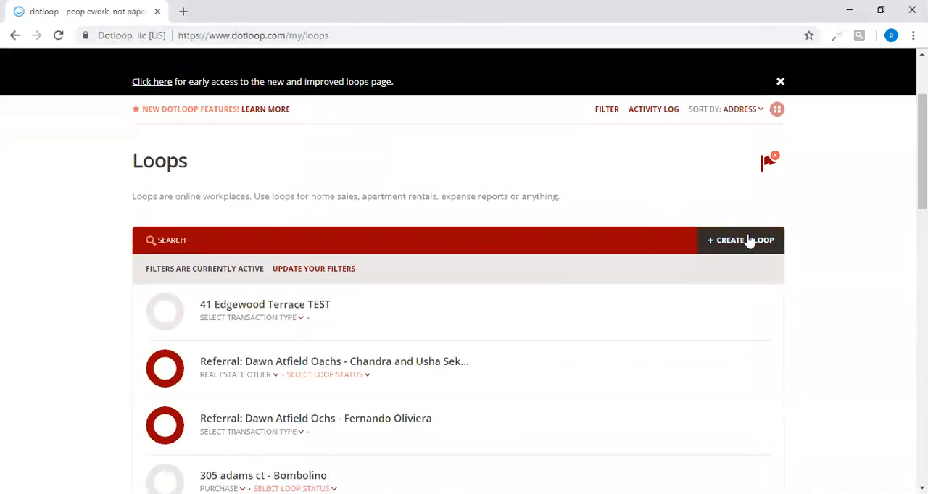
left_click(747, 245)
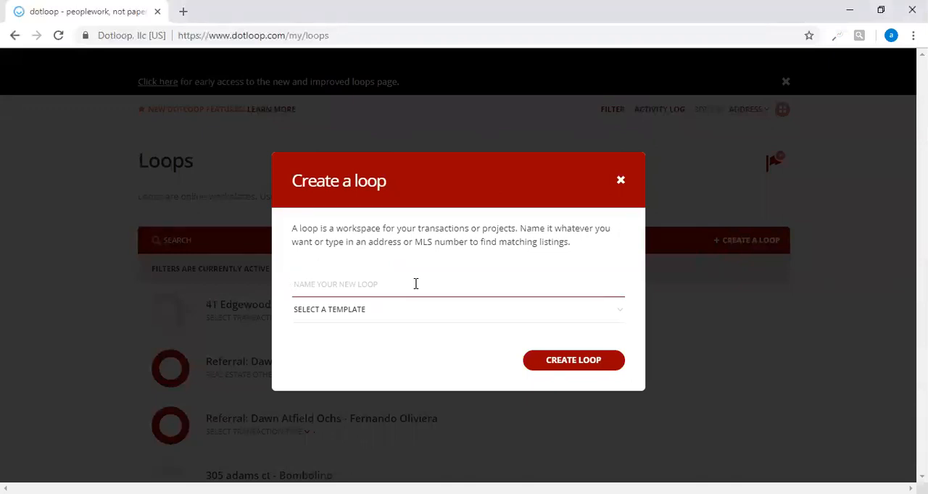
Enter the buyer's full name as the name of the new loop.
type("e")
key("BackSpace")
type("eth")
key("BackSpace")
key("BackSpace")
key("BackSpace")
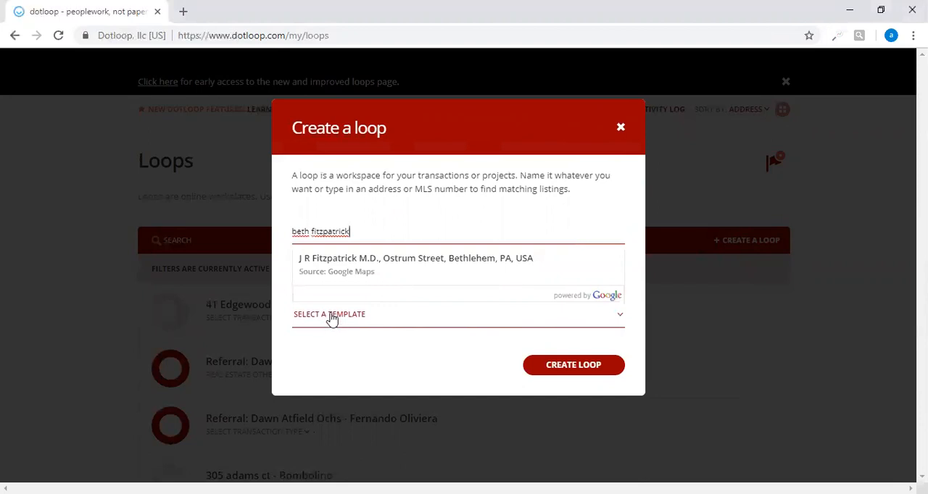
Choose the Buyer's Purchase template and create the loop.
left_click(331, 319)
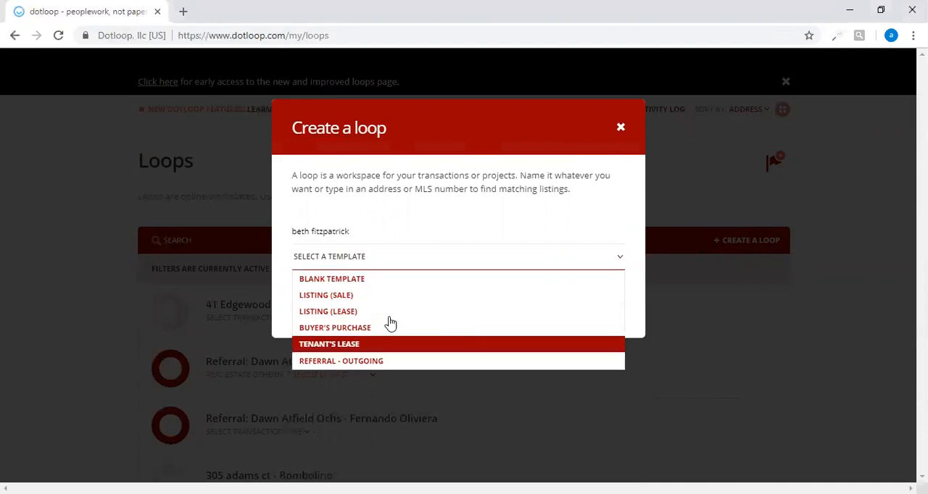
left_click(314, 329)
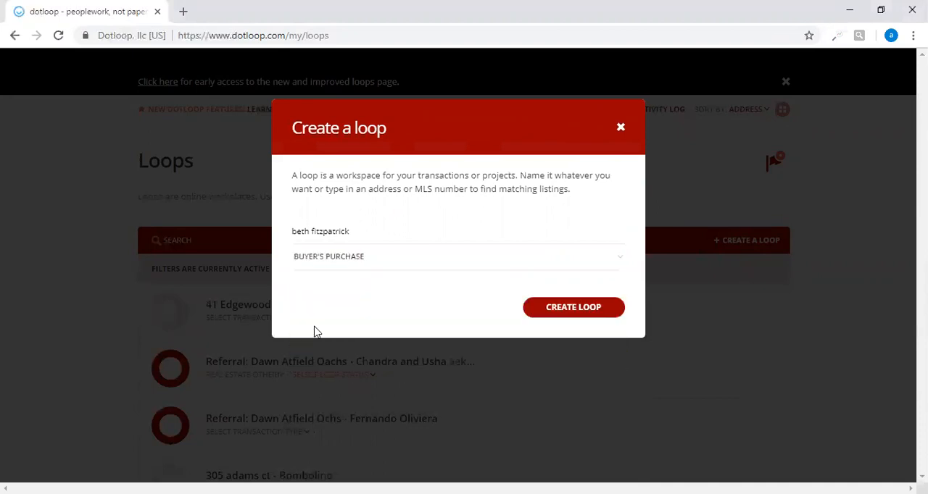
left_click(555, 312)
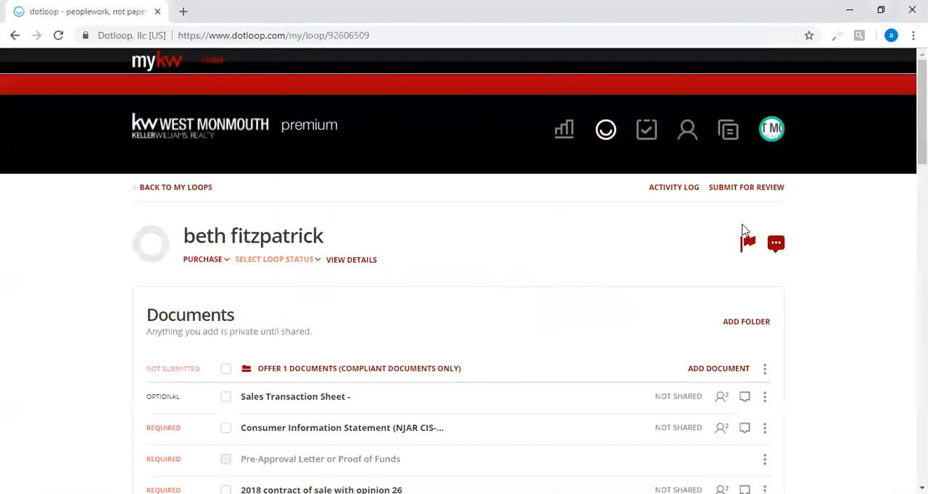
Open the new loop's details and set its loop status to Pre-Offer.
scroll(464, 271, "down", 2)
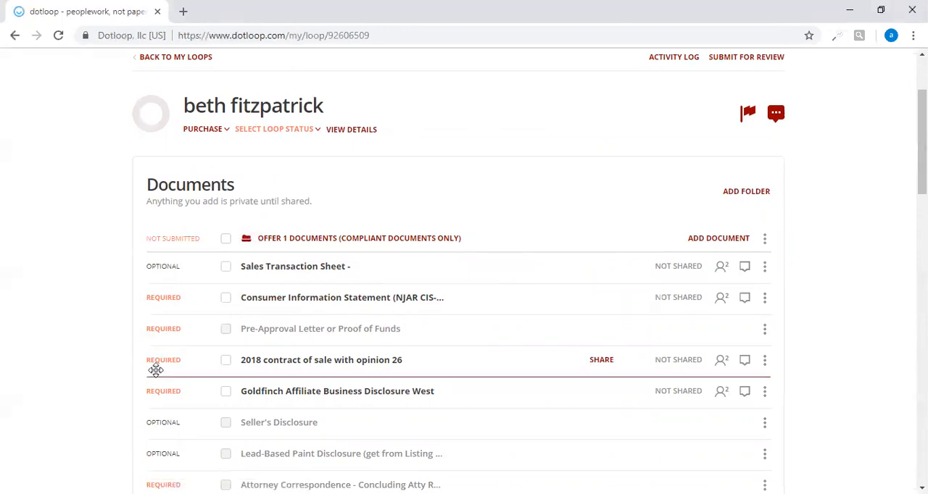
left_click(356, 131)
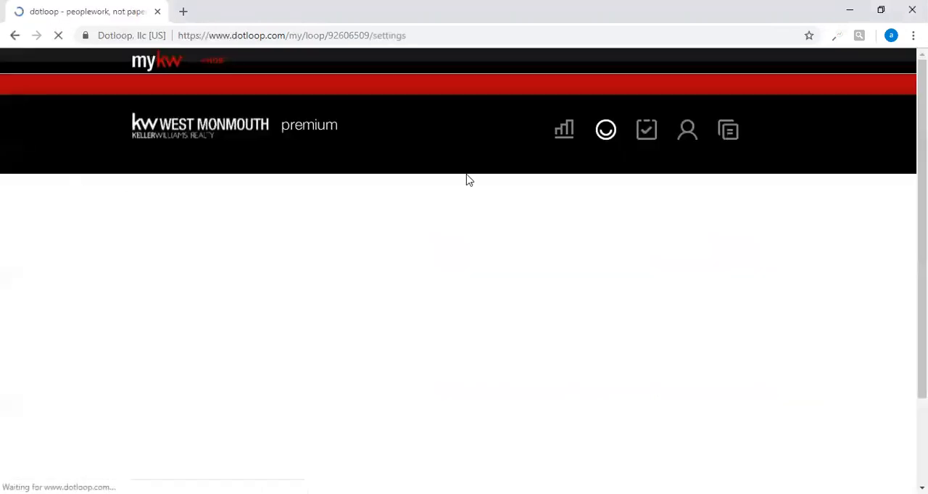
scroll(464, 271, "down", 3)
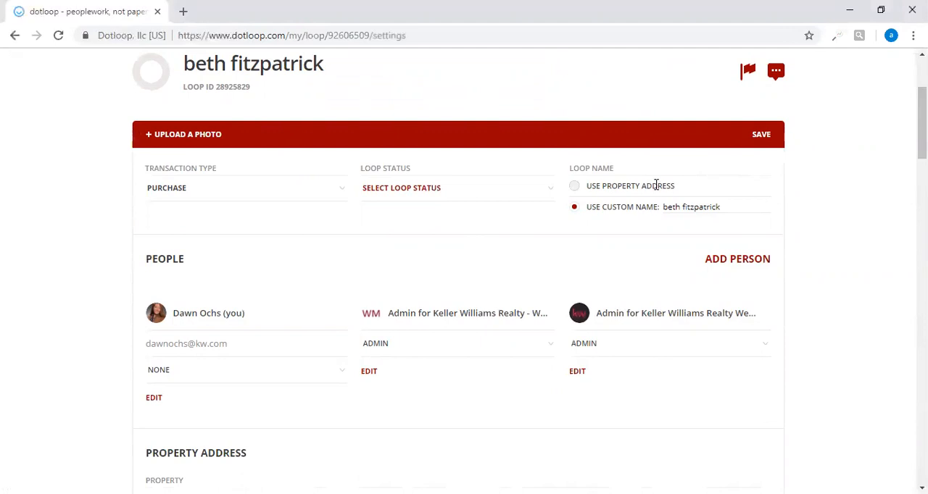
left_click(416, 194)
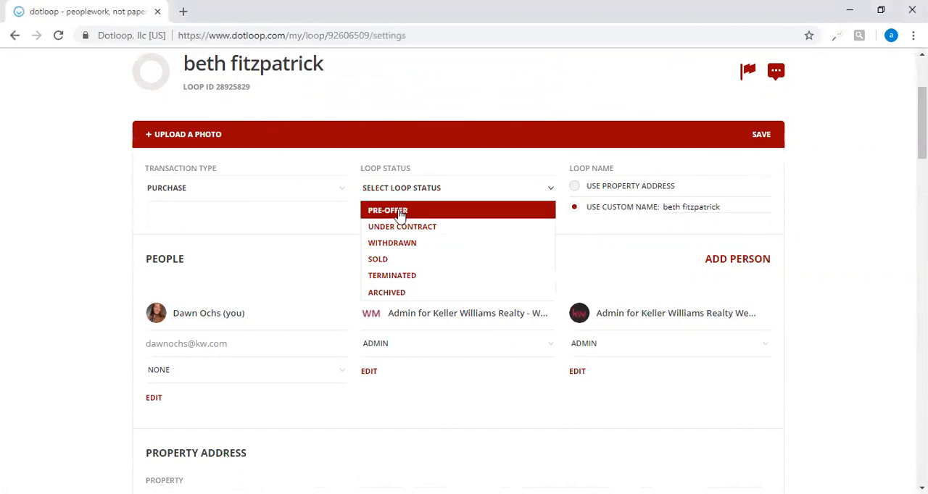
left_click(399, 210)
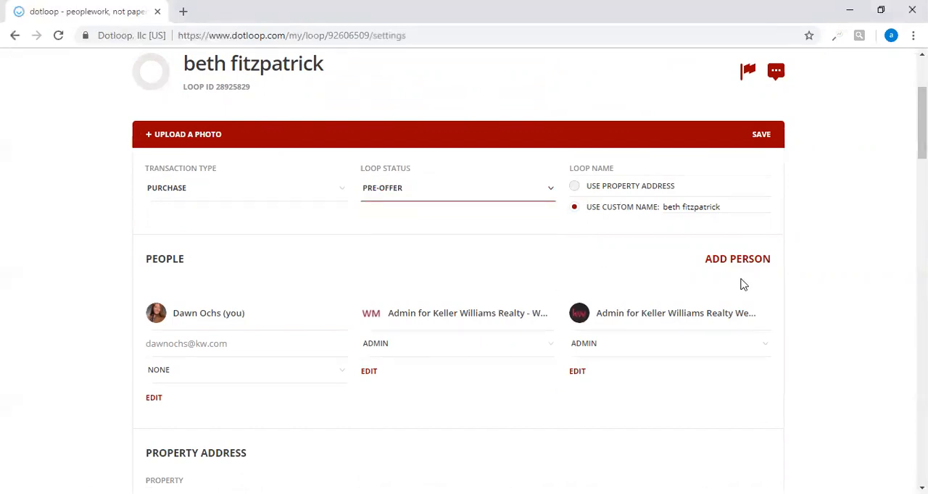
Edit your own entry among the loop's people, assigning the Buying Agent role and company name Keller William Realty.
scroll(219, 275, "down", 1)
scroll(160, 303, "down", 1)
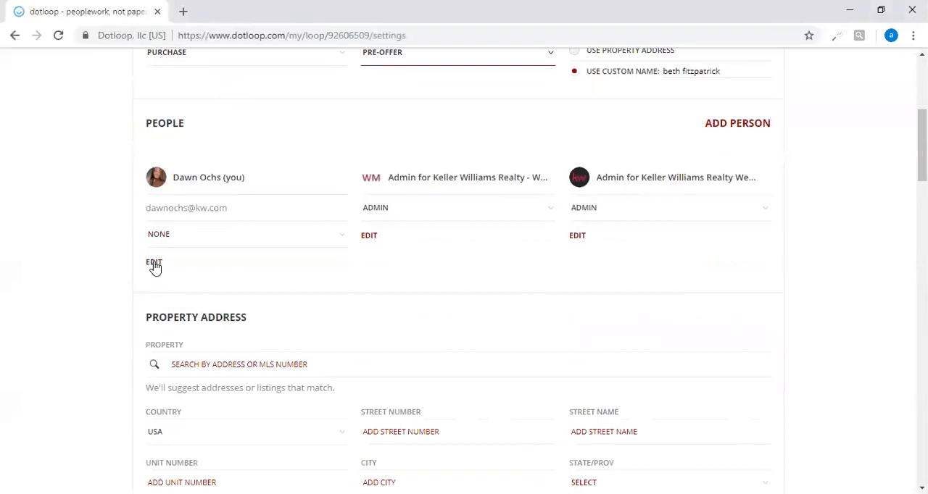
left_click(154, 264)
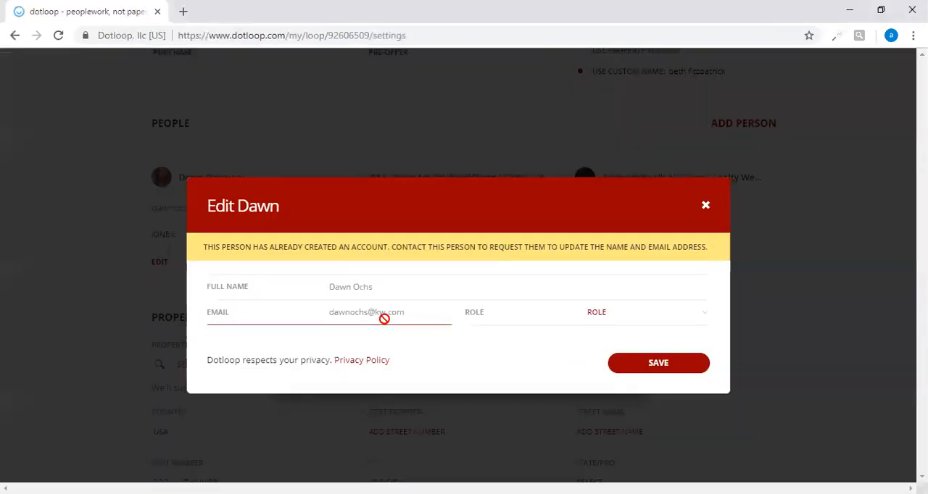
left_click(613, 317)
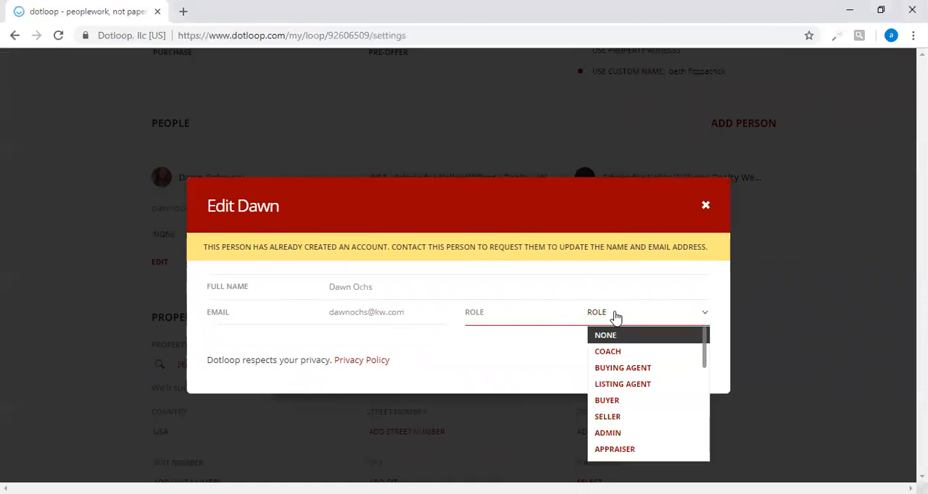
left_click(612, 368)
left_click(363, 290)
type("Ke")
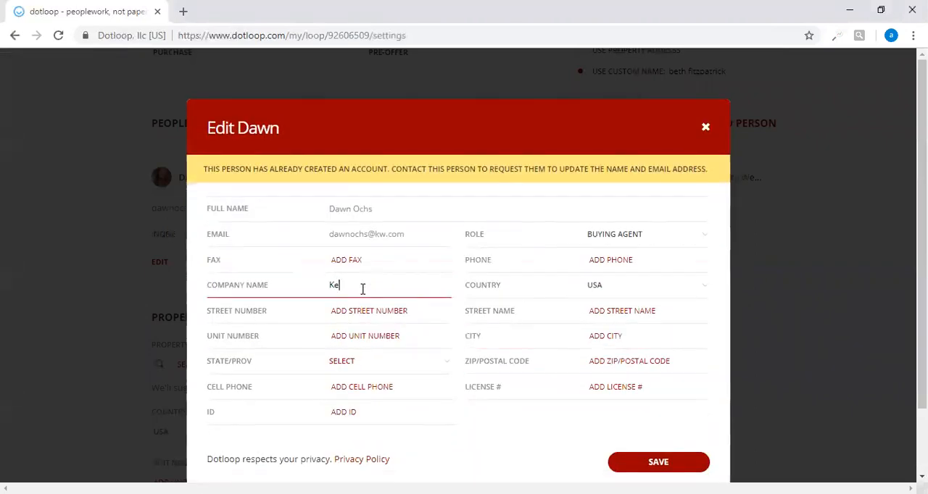
type("ller William Realty")
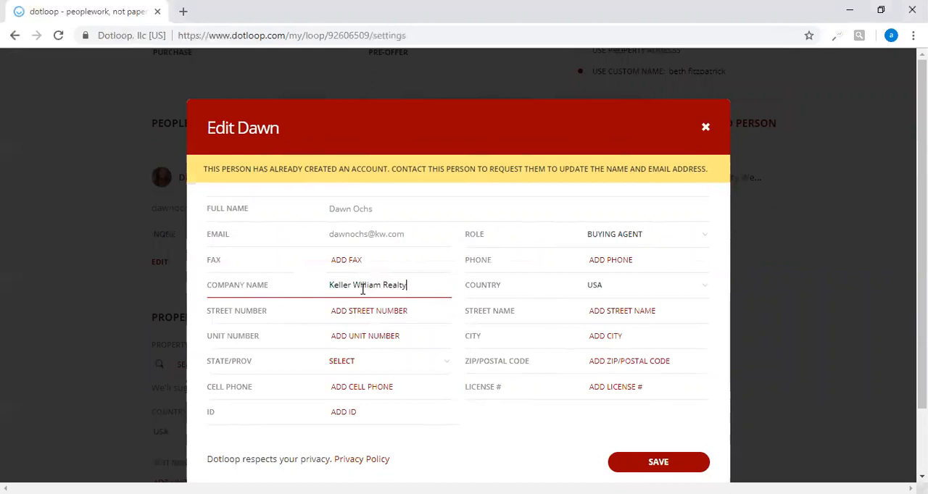
key("Tab")
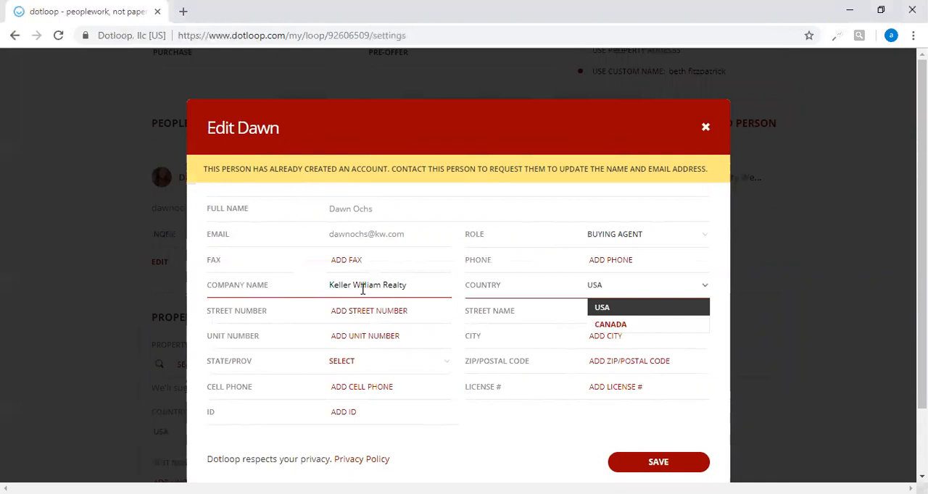
Fill in the street number and street name of the buying agent's office.
left_click(427, 309)
key("Tab")
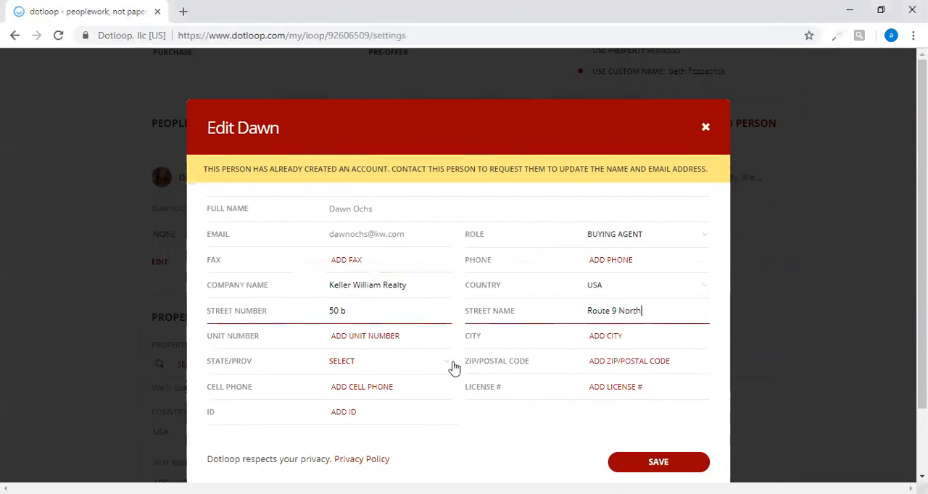
Complete the buying agent's office address with the city, state and ZIP code.
left_click(589, 335)
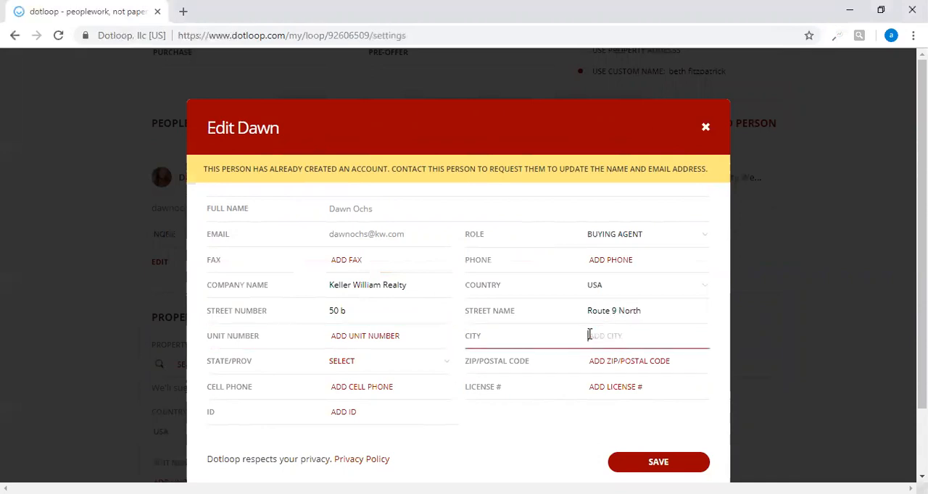
type("Morganville")
key("Tab")
type("NJ")
key("Tab")
type("088")
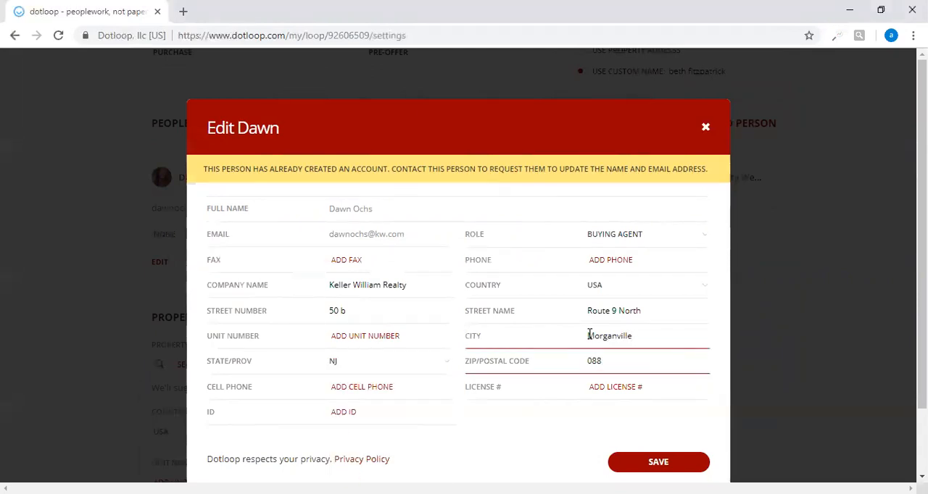
scroll(589, 335, "down", 1)
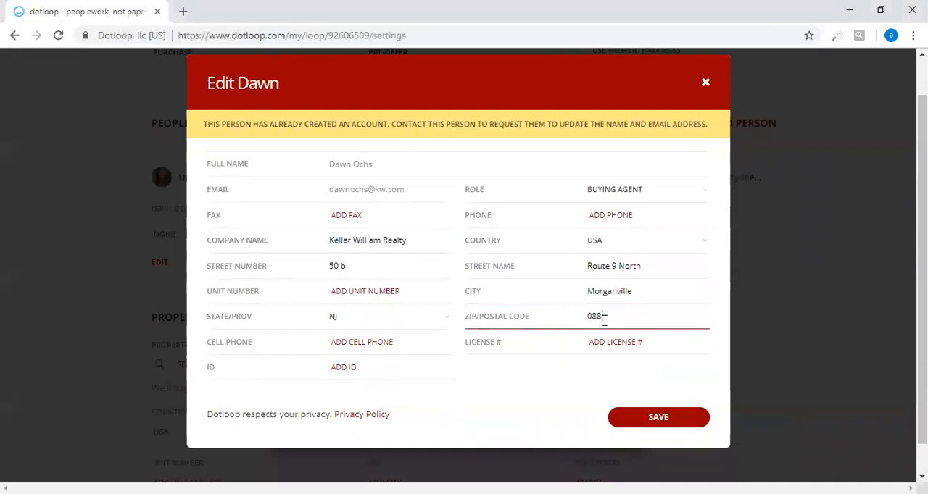
key("BackSpace")
type("7751")
Enter the buying agent's license number and save the agent's updated entry.
left_click(605, 341)
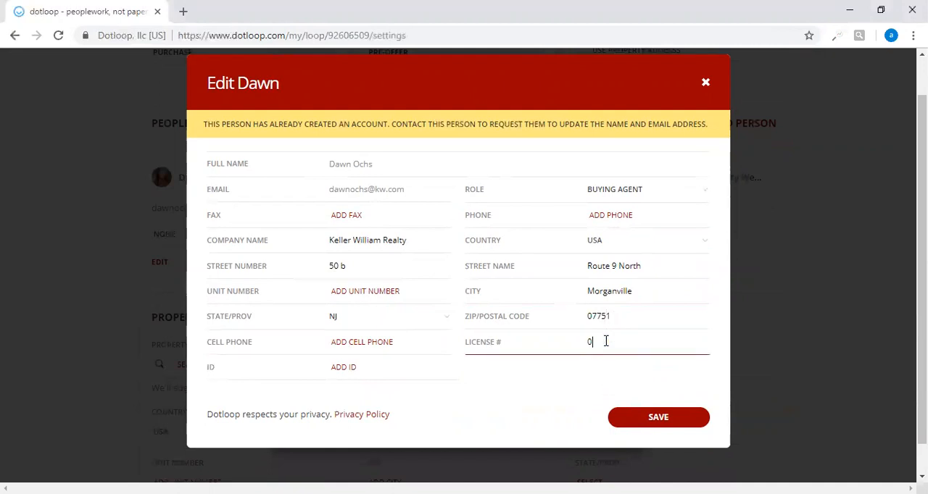
left_click(666, 424)
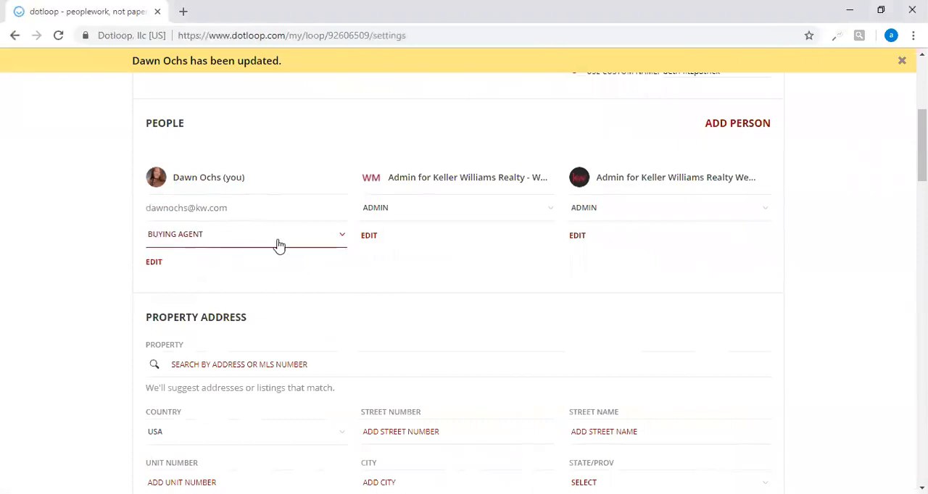
Start adding a person to the loop and enter the buyer's full name and email address.
left_click(721, 126)
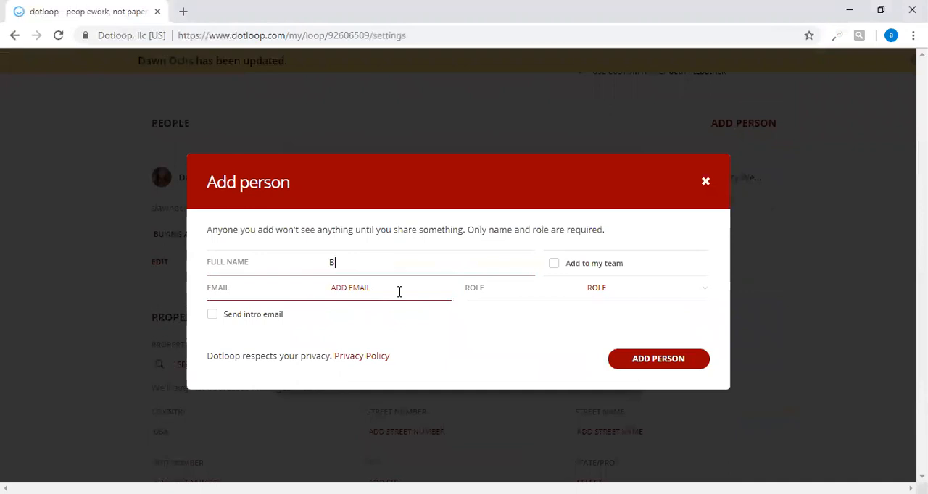
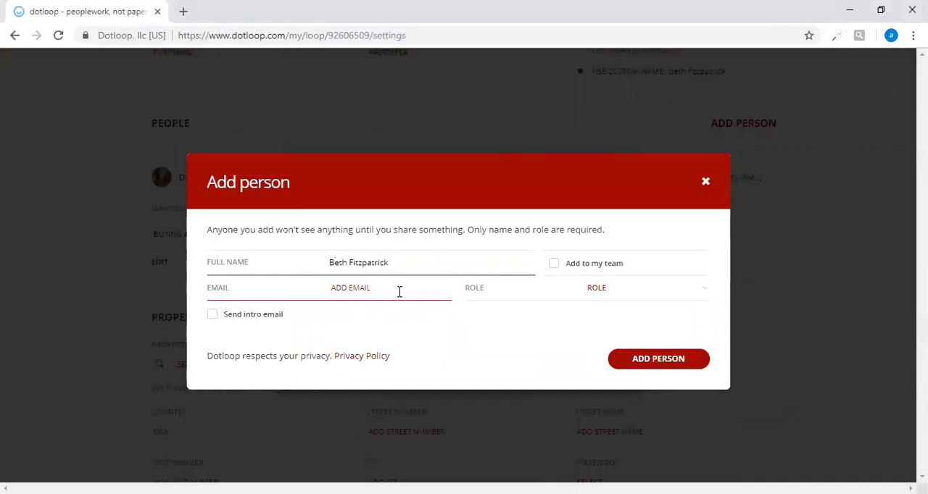
left_click(376, 286)
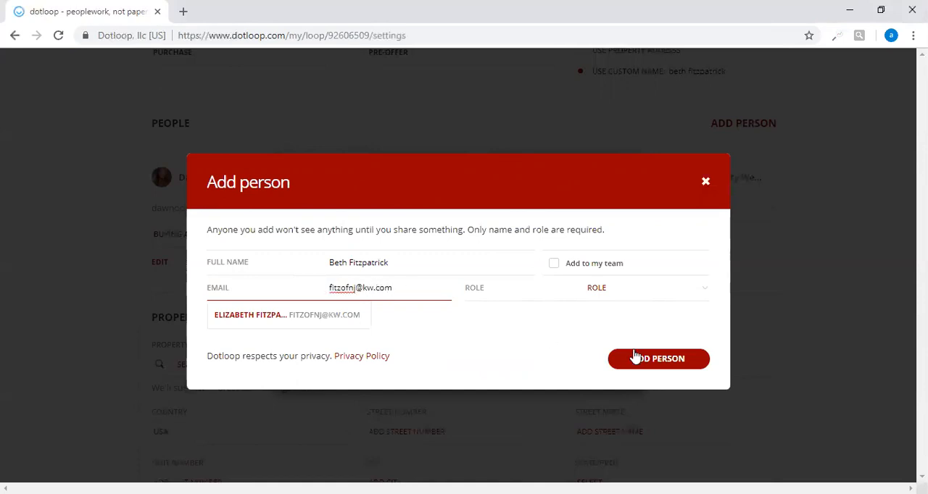
Assign the Buyer role to the new person and add them to the loop.
left_click(594, 290)
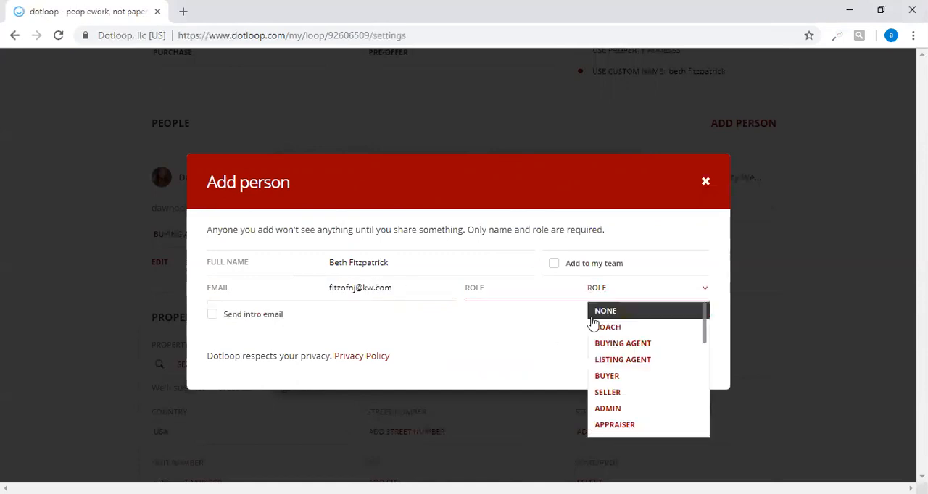
left_click(613, 376)
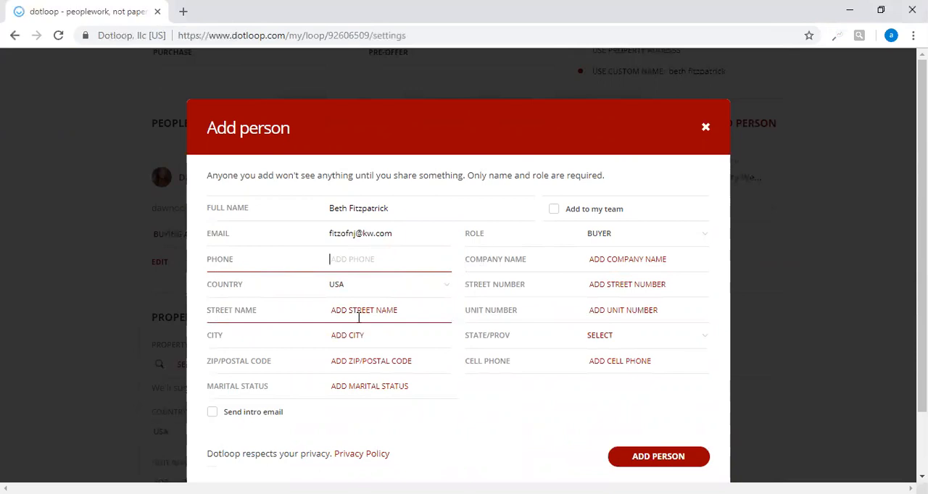
left_click(654, 458)
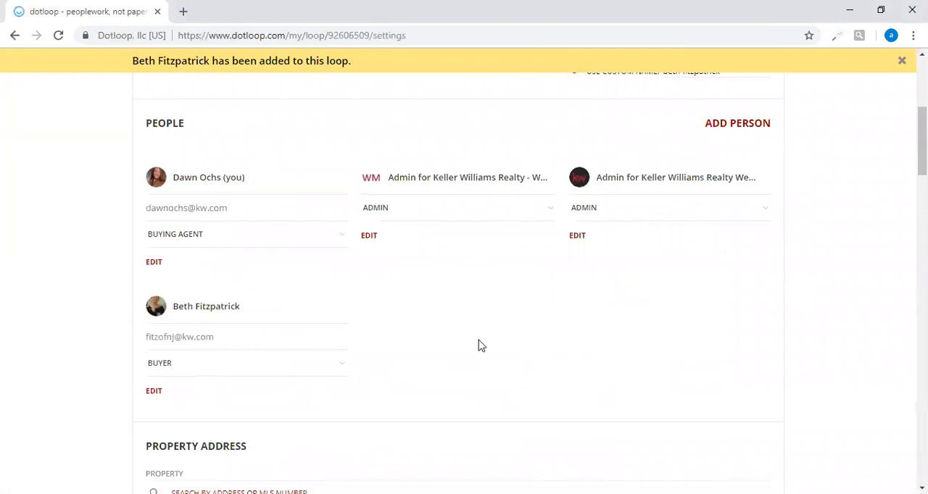
Save the loop's details, leaving the property, financial, date and listing fields blank.
scroll(279, 342, "down", 5)
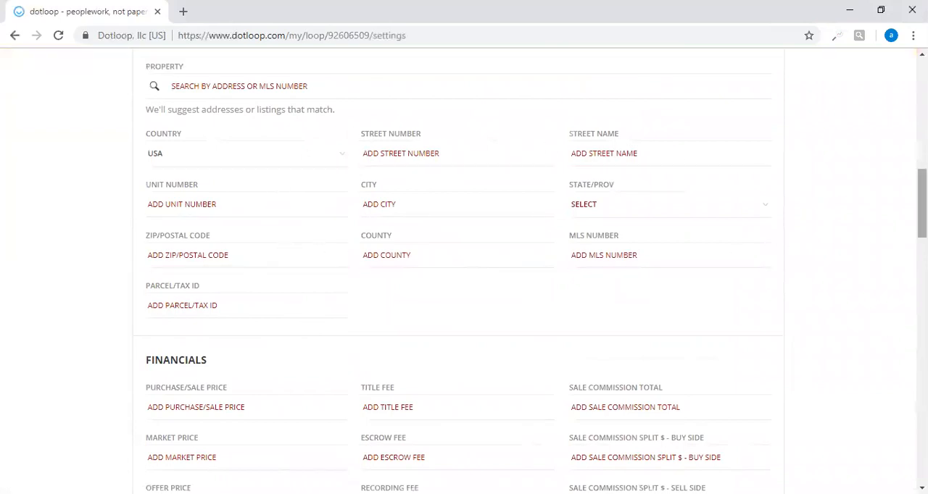
scroll(458, 276, "down", 2)
scroll(458, 270, "down", 8)
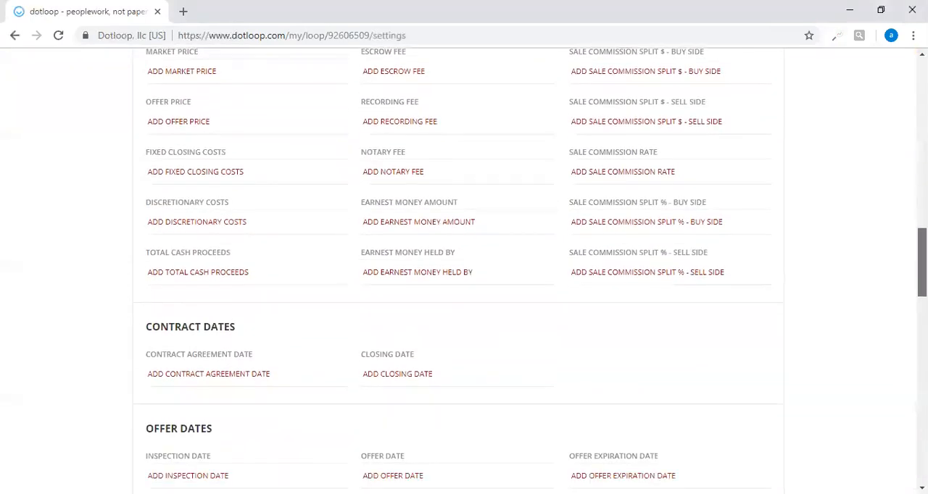
scroll(458, 275, "down", 3)
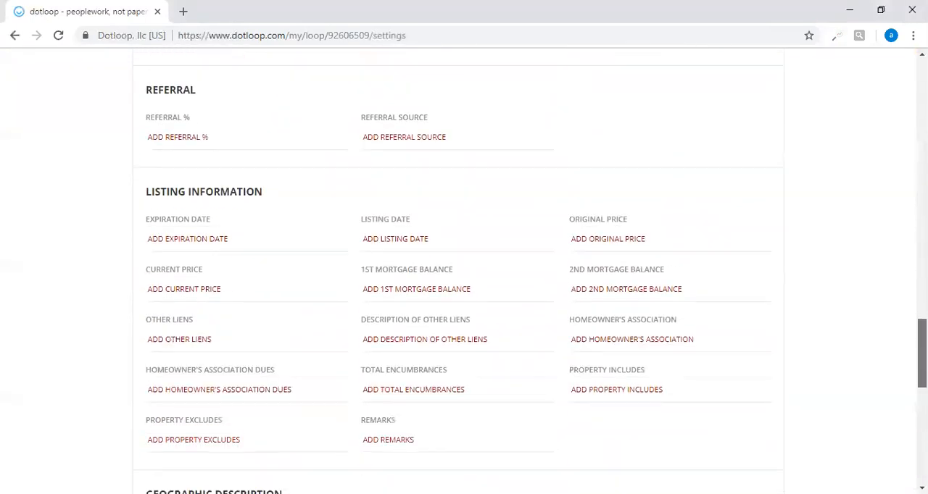
scroll(751, 376, "down", 8)
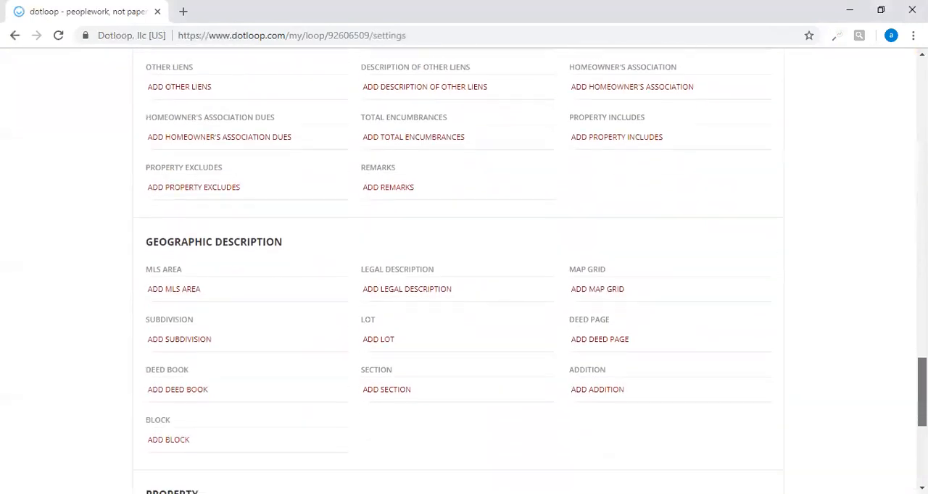
left_click(729, 367)
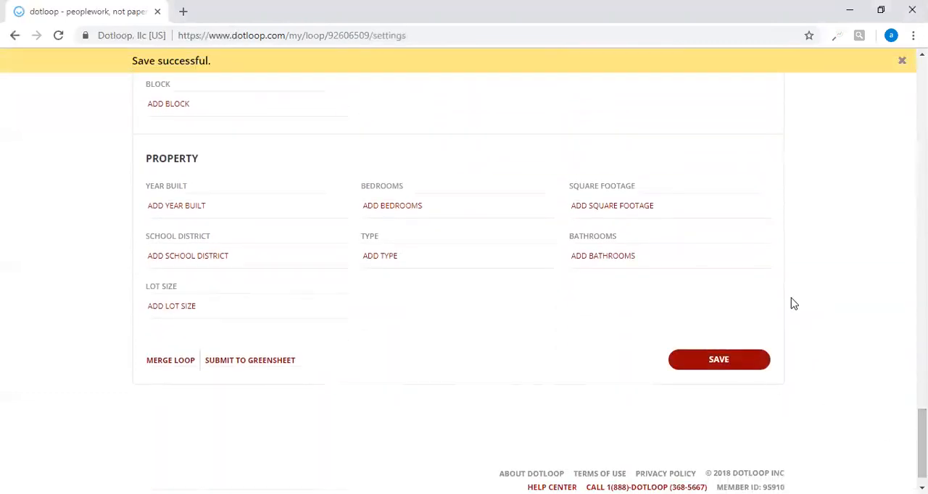
Return to the loop's documents and open the 2016 Exclusive Buyer Agency Agreement in the Additional Pending Documents folder.
key("Home")
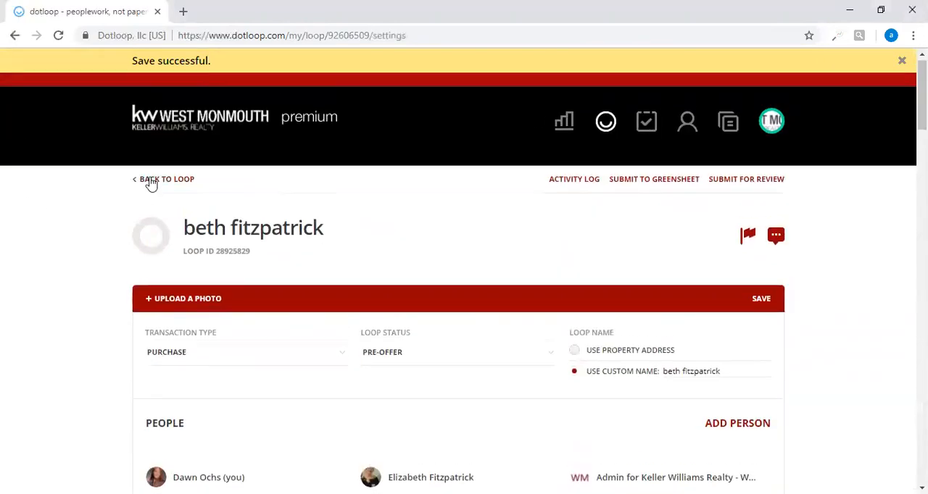
left_click(153, 182)
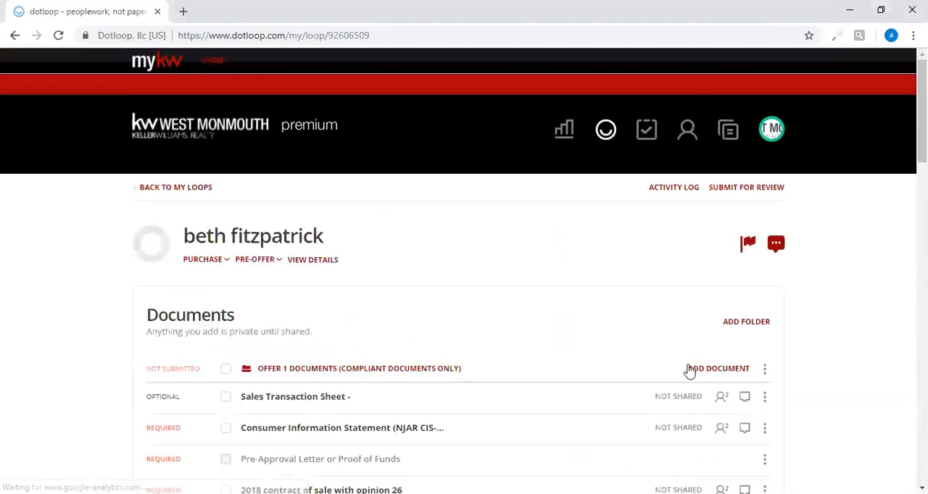
scroll(464, 275, "down", 5)
scroll(464, 275, "down", 7)
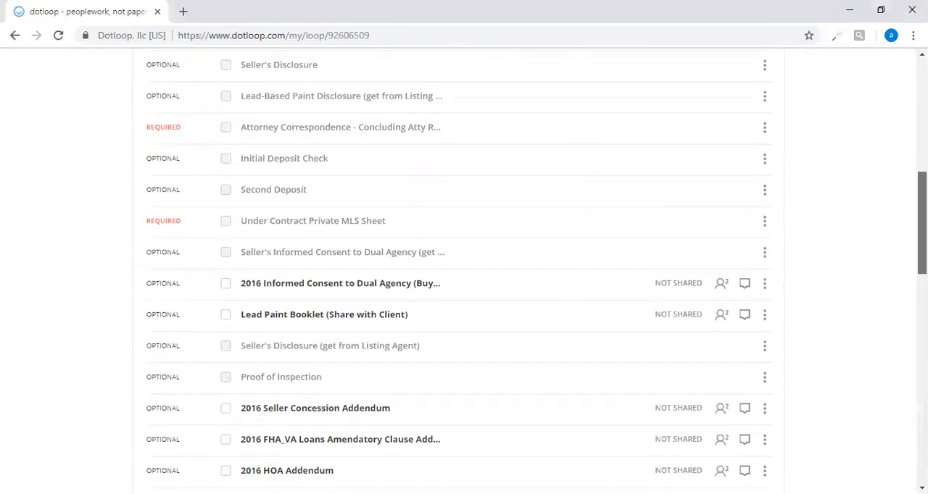
scroll(822, 377, "down", 1)
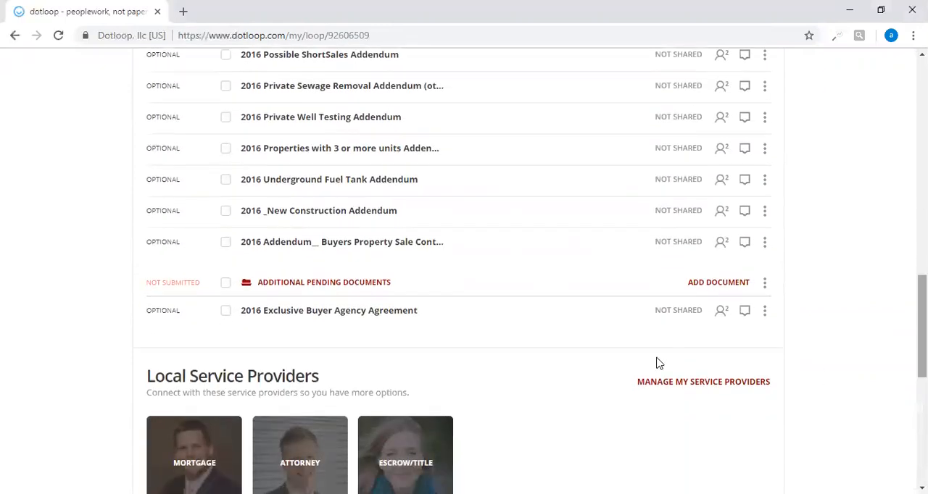
left_click(225, 311)
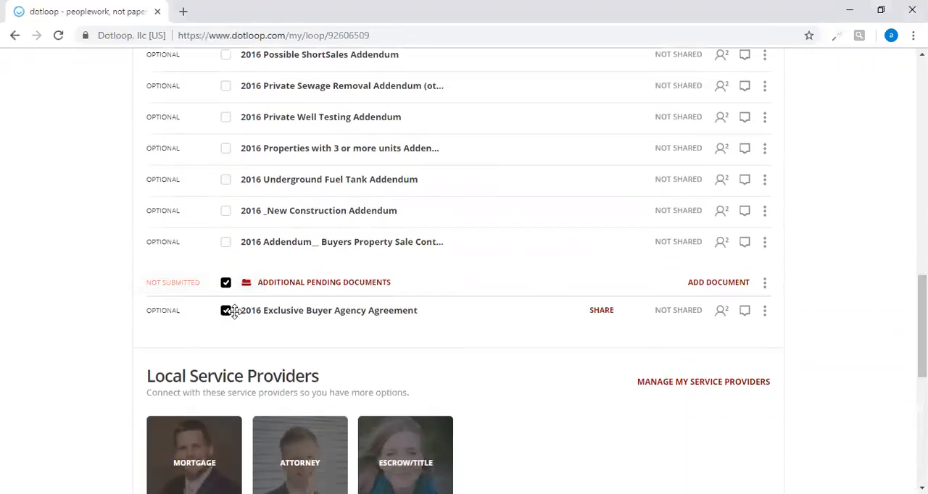
left_click(307, 312)
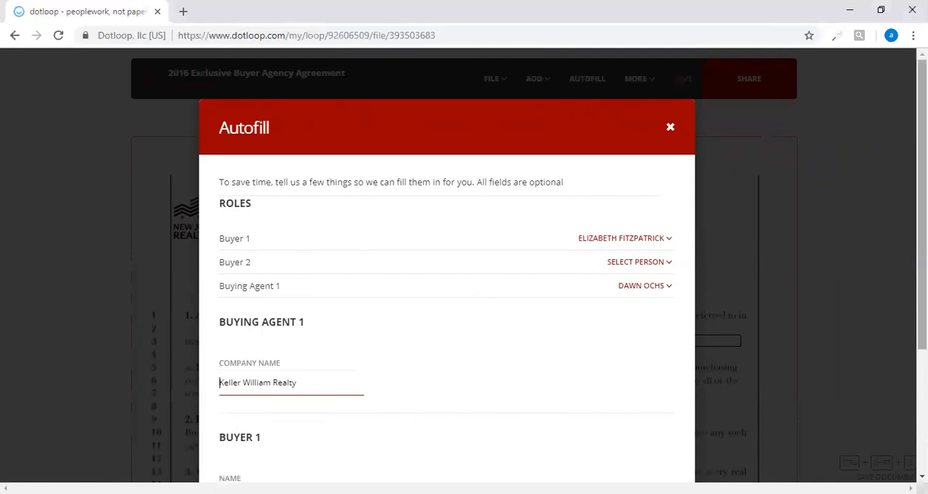
Autofill the buyer agency agreement with the buyer and buying agent details, check its pages through the signature fields, and save it.
scroll(275, 464, "down", 3)
left_click(624, 384)
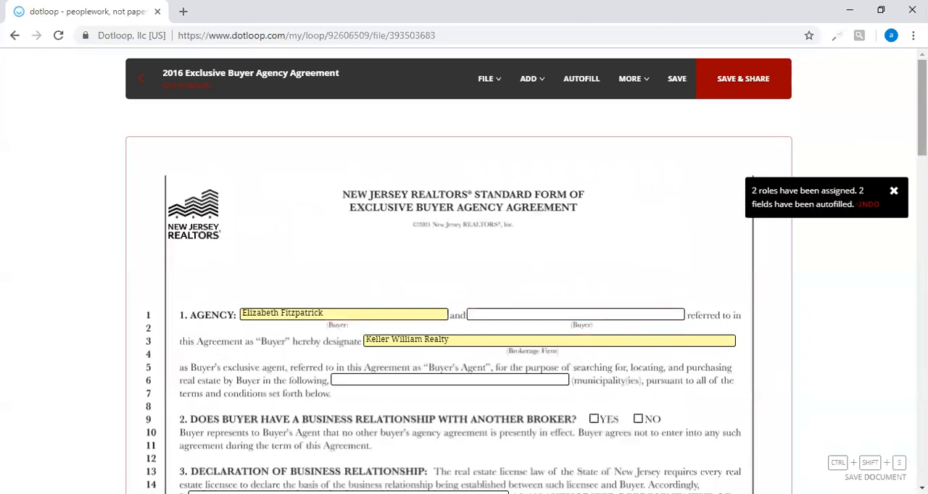
scroll(669, 286, "down", 2)
scroll(486, 196, "down", 2)
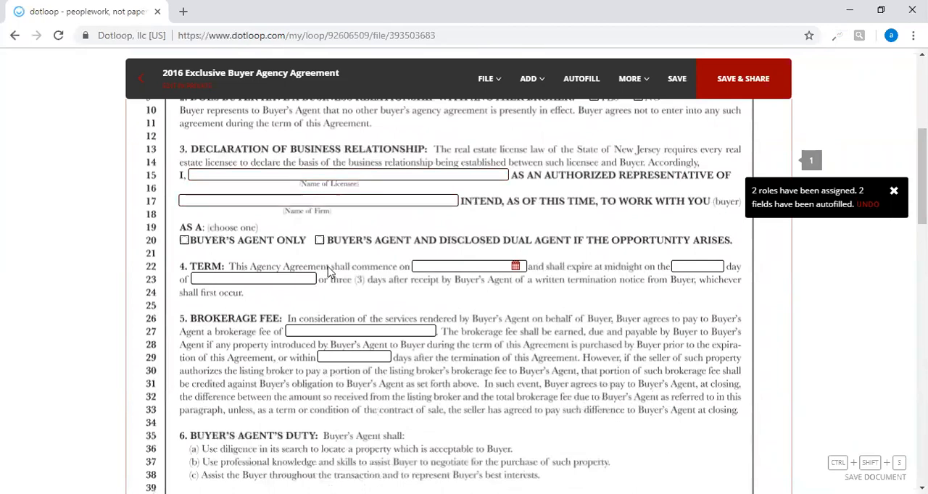
scroll(519, 337, "down", 1)
scroll(518, 337, "down", 8)
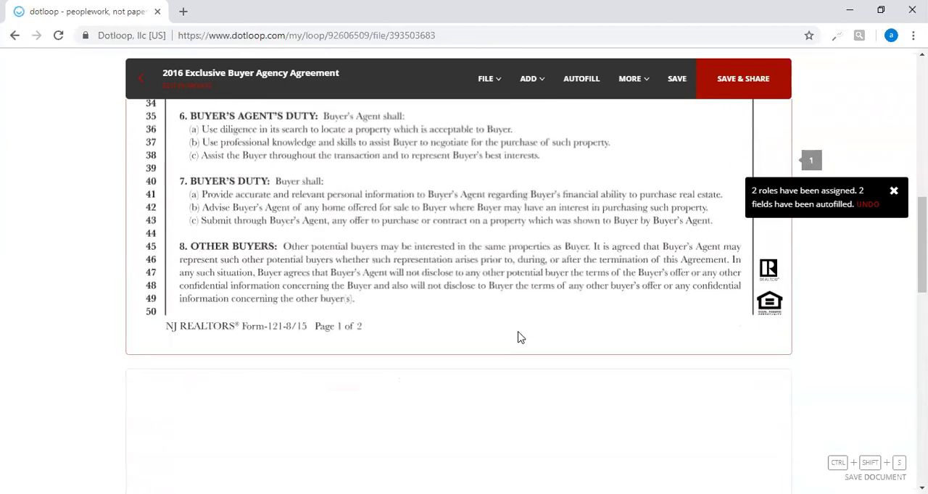
scroll(519, 337, "down", 2)
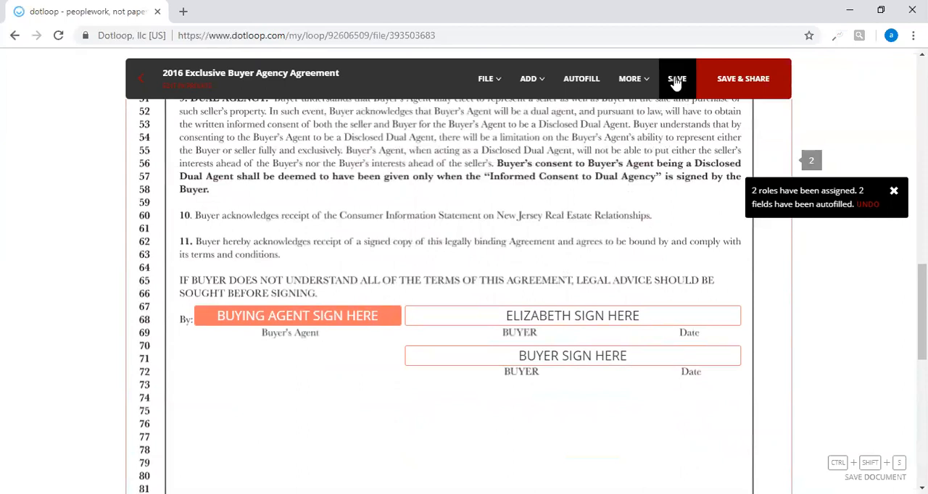
left_click(675, 80)
Return to the loop's document list, select the 2016 Exclusive Buyer Agency Agreement and start sharing it.
left_click(629, 79)
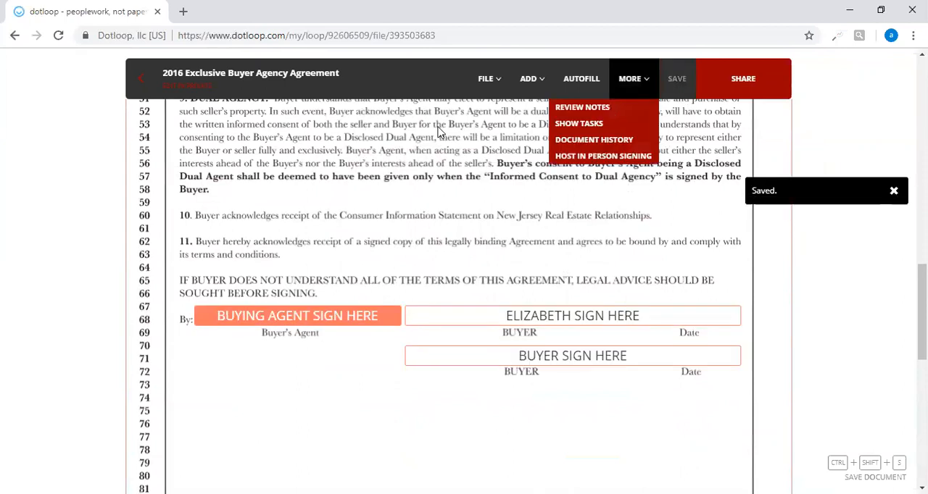
left_click(138, 79)
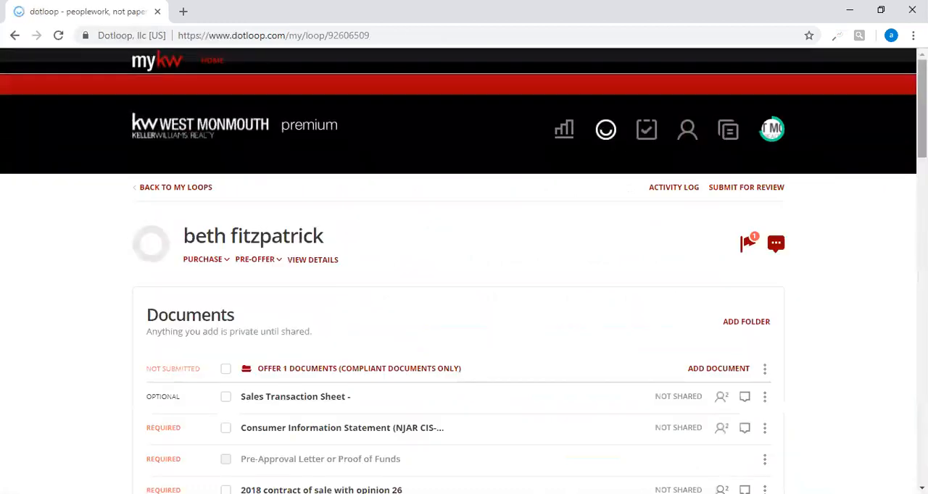
scroll(464, 290, "down", 8)
scroll(232, 471, "down", 4)
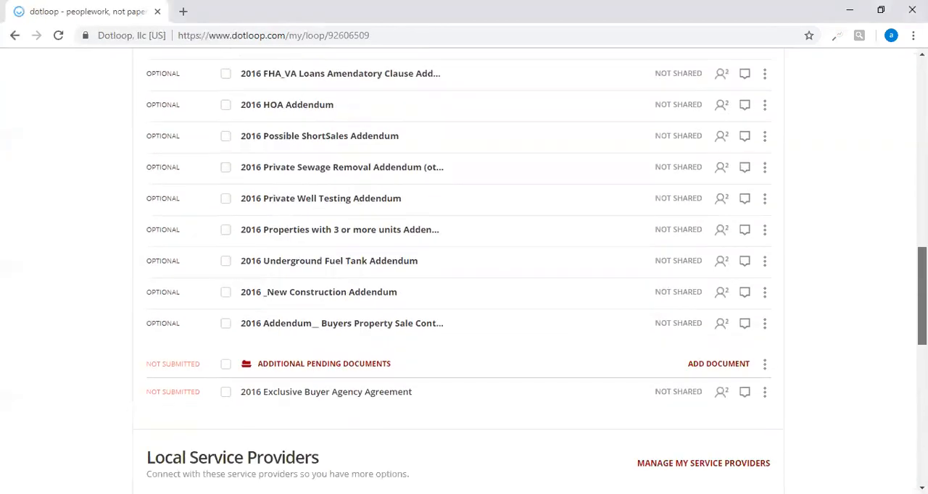
left_click(227, 353)
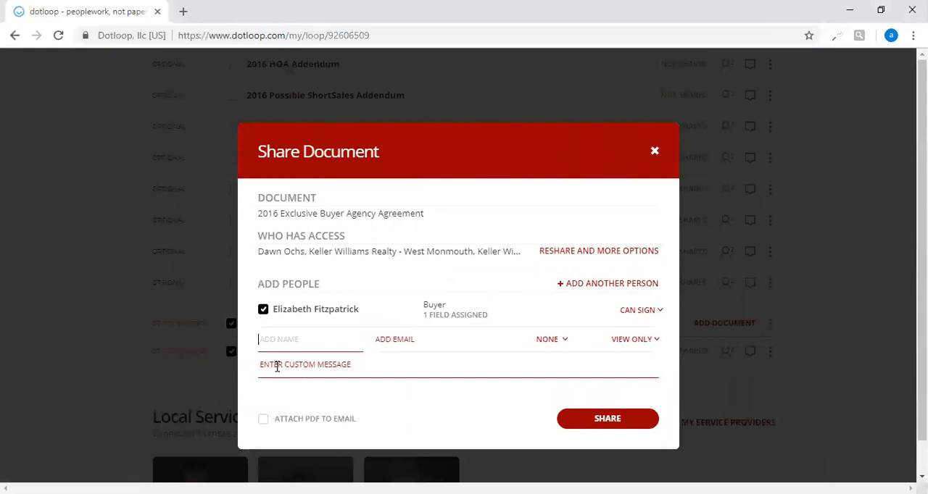
Share the agreement with the buyer for signing, adding a message that greets the buyer and says "Please review and sign".
left_click(276, 367)
type("Hi Beth")
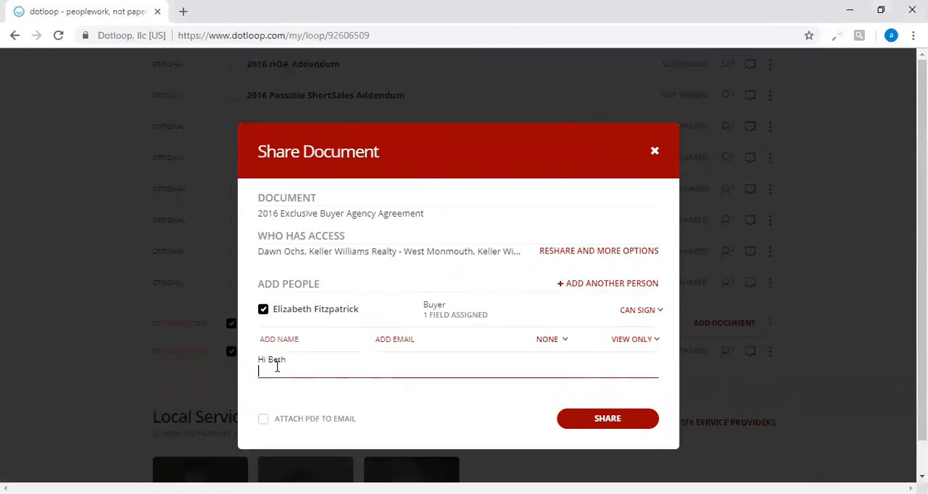
key("Return")
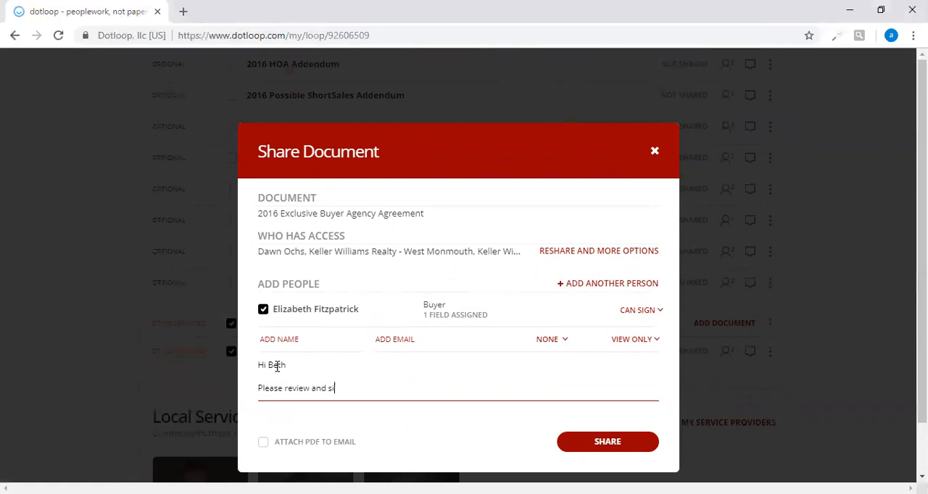
left_click(610, 444)
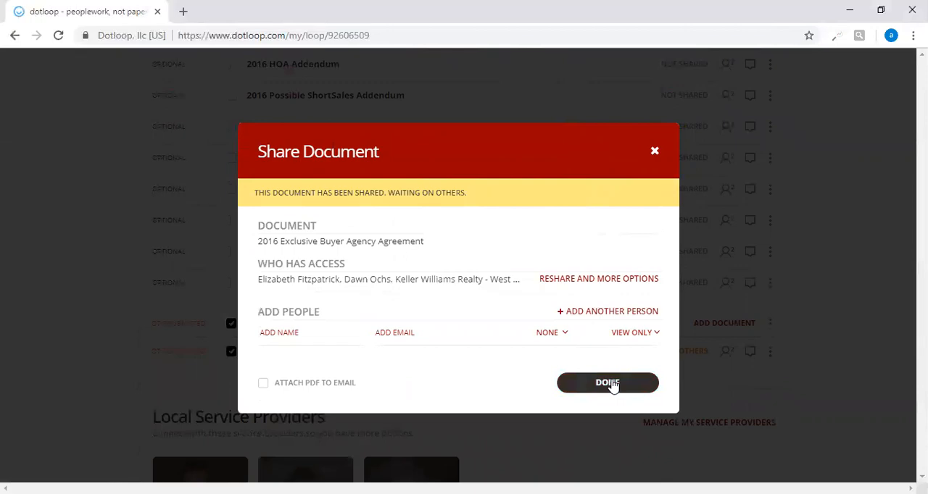
left_click(613, 386)
Open the loop's details and enter the property's address in the property address search.
left_click_drag(922, 326, 922, 133)
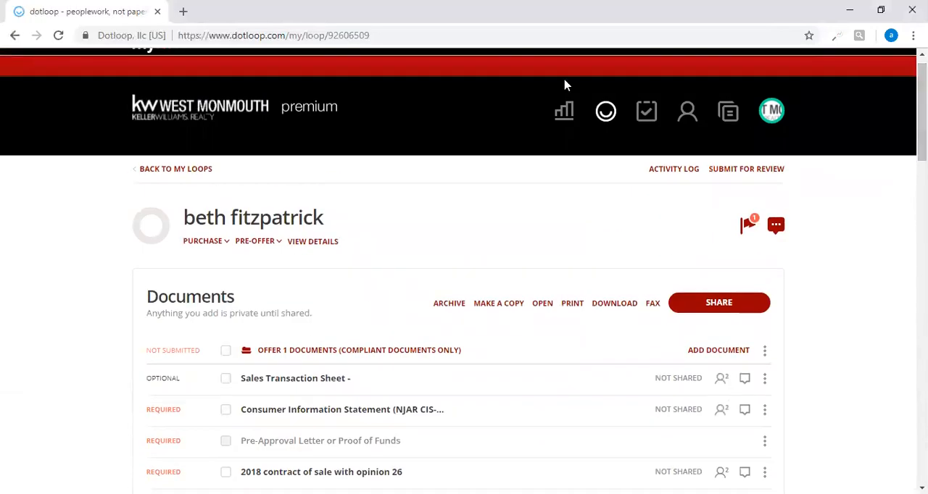
left_click(315, 241)
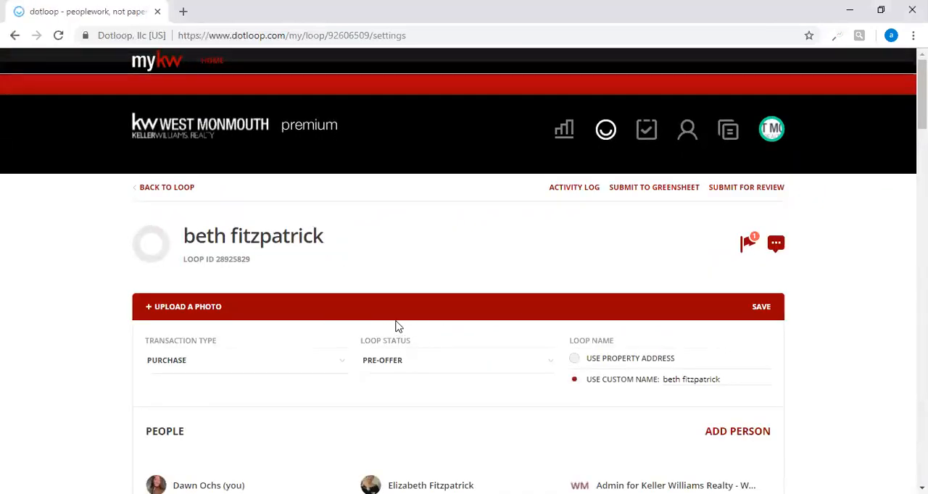
scroll(445, 324, "down", 2)
scroll(547, 377, "down", 3)
scroll(547, 377, "down", 5)
left_click(297, 277)
type("123 Main Street Morganville nj")
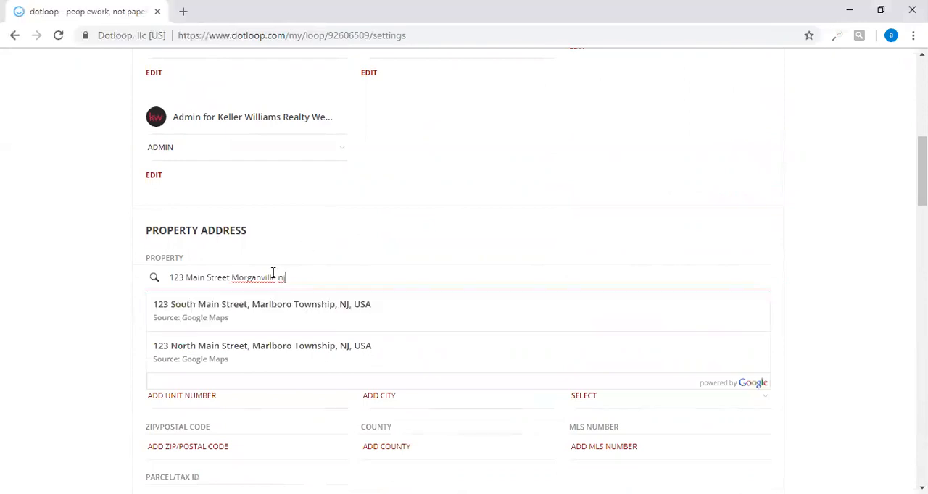
Set the purchase/sale price in the loop's financials to 250000.
scroll(409, 386, "down", 2)
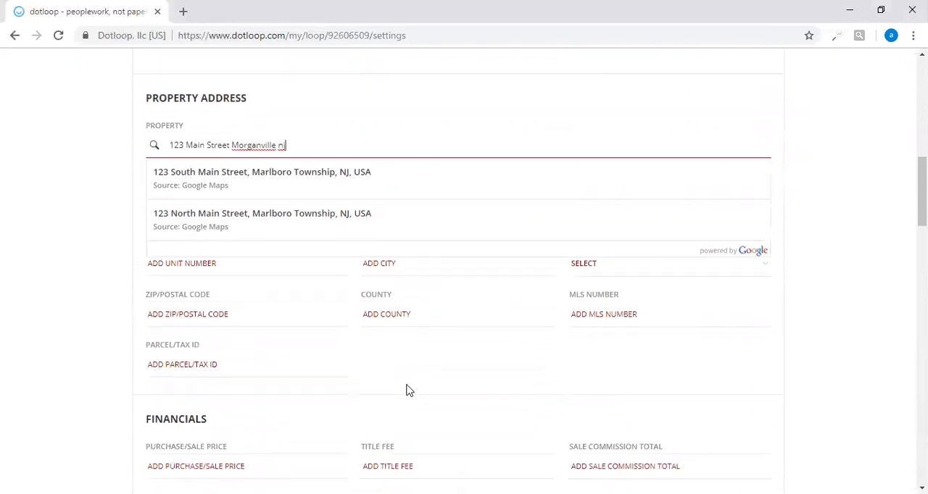
scroll(406, 391, "down", 1)
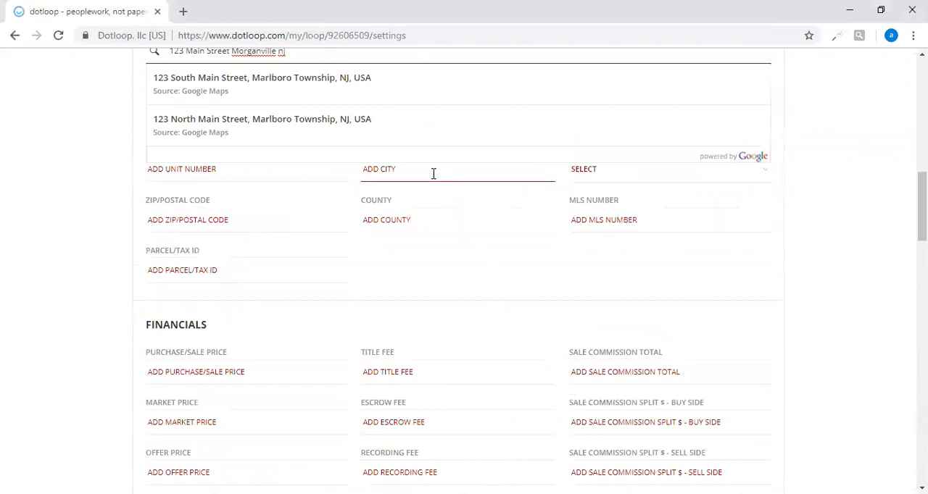
scroll(425, 314, "down", 3)
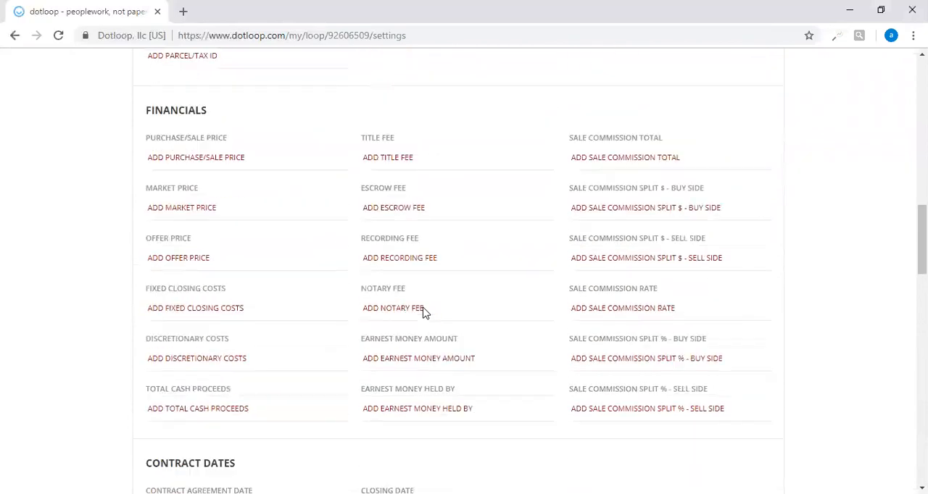
left_click(232, 154)
type("250000")
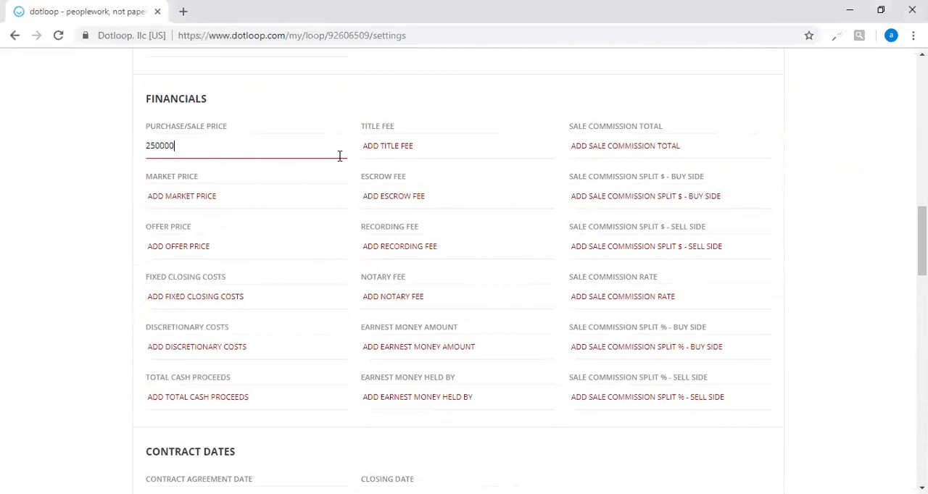
Set the property's year built to 2007 and save the loop's details.
scroll(340, 163, "down", 3)
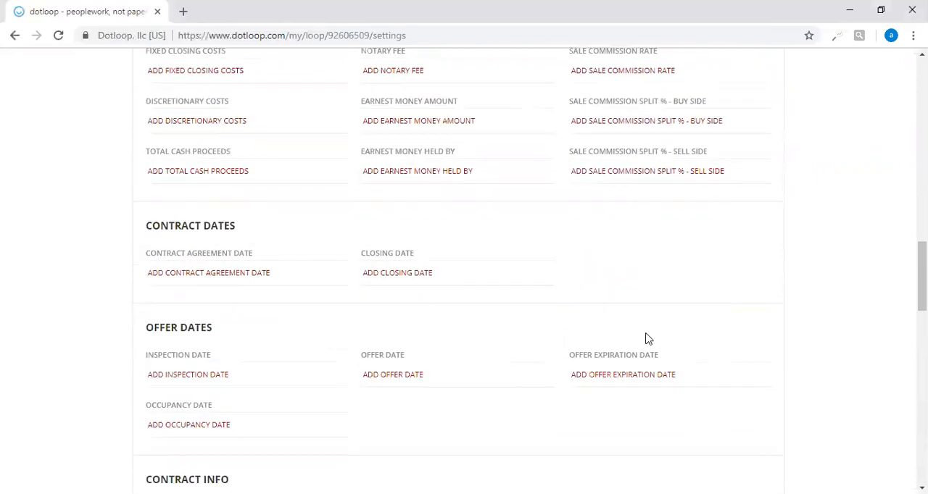
scroll(431, 366, "down", 5)
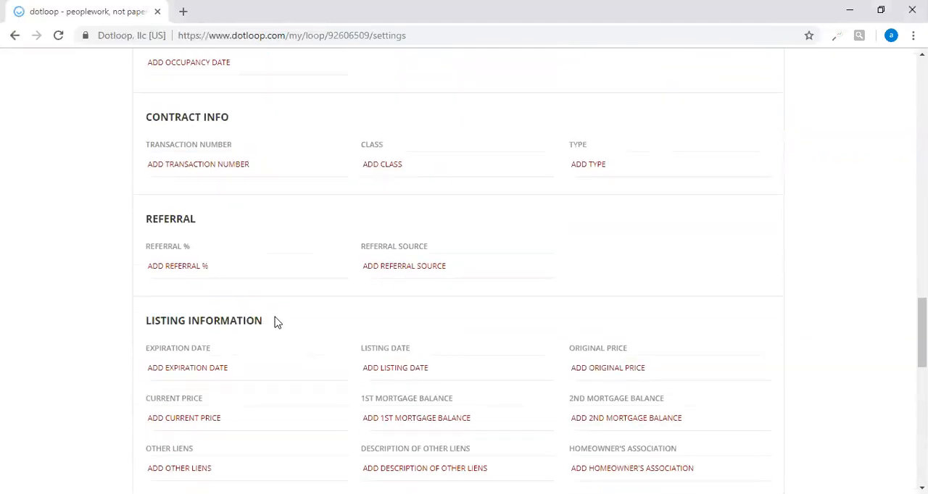
scroll(230, 310, "down", 5)
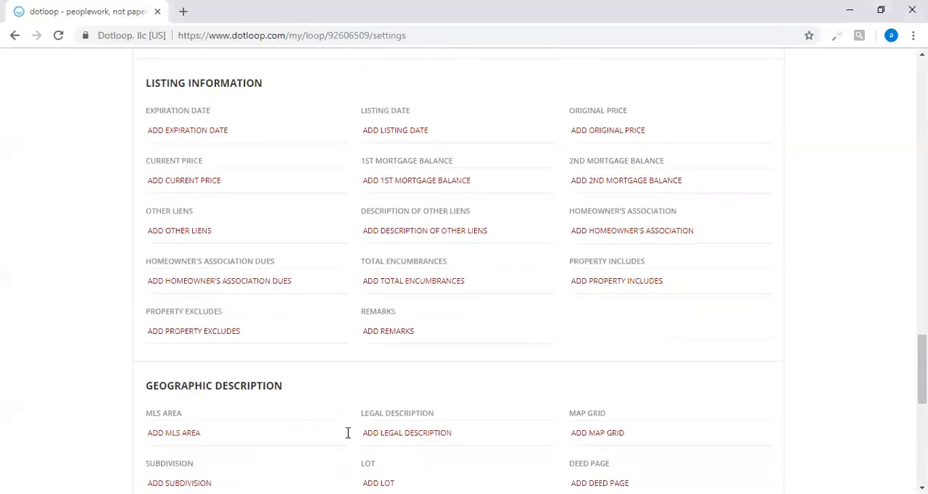
scroll(290, 411, "down", 4)
left_click(198, 292)
type("2007")
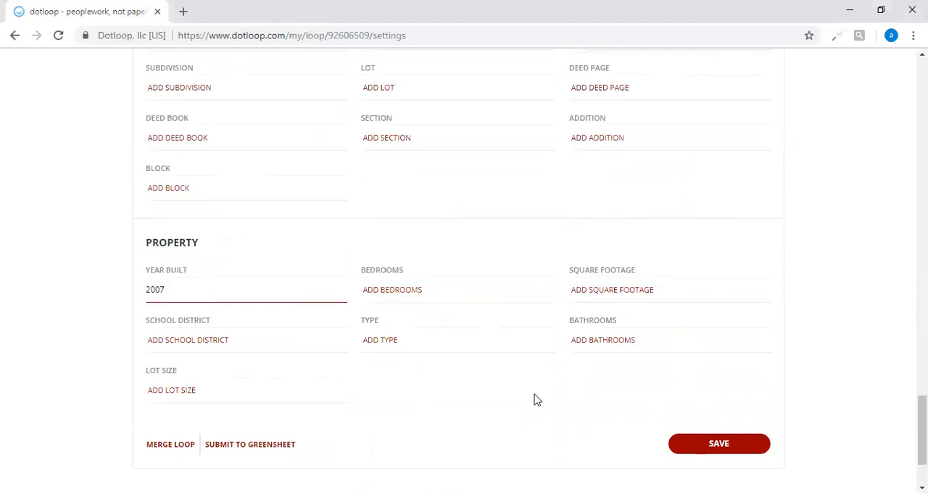
left_click(715, 448)
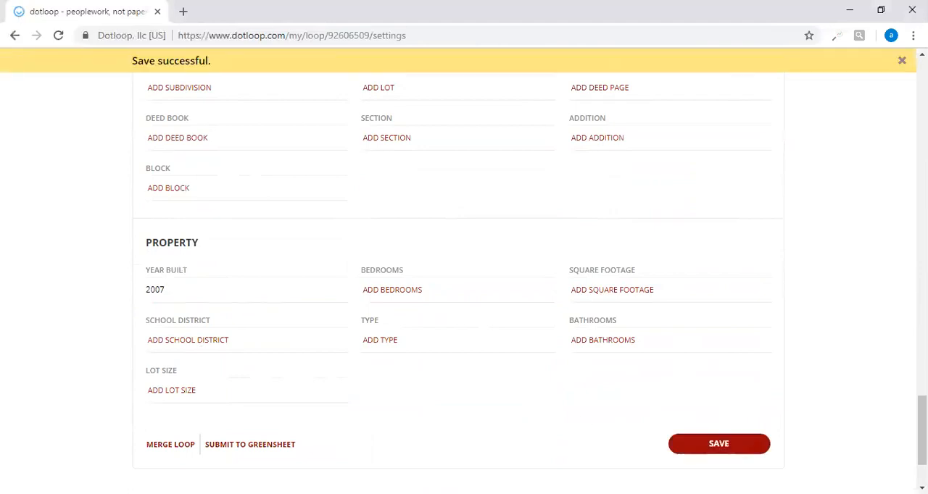
Return to the loop's documents and open the "2018 contract of sale with opinion 26".
left_click_drag(922, 430, 921, 103)
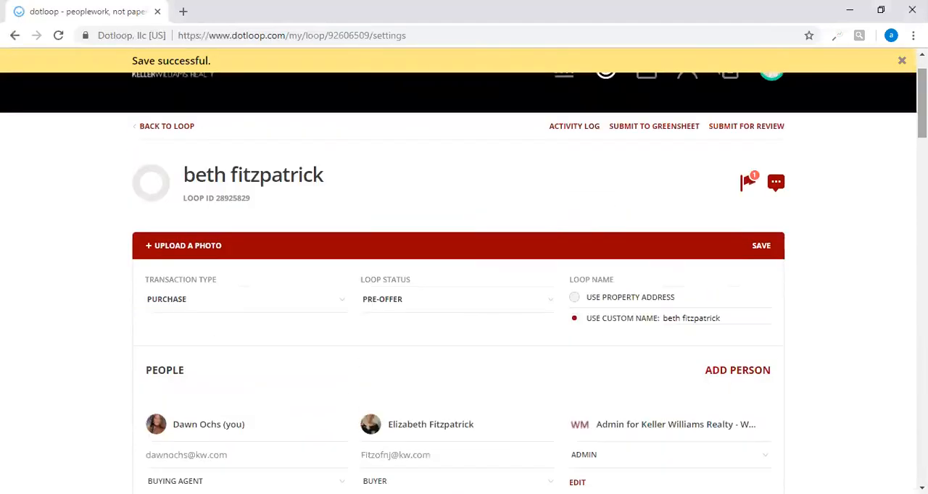
left_click(146, 128)
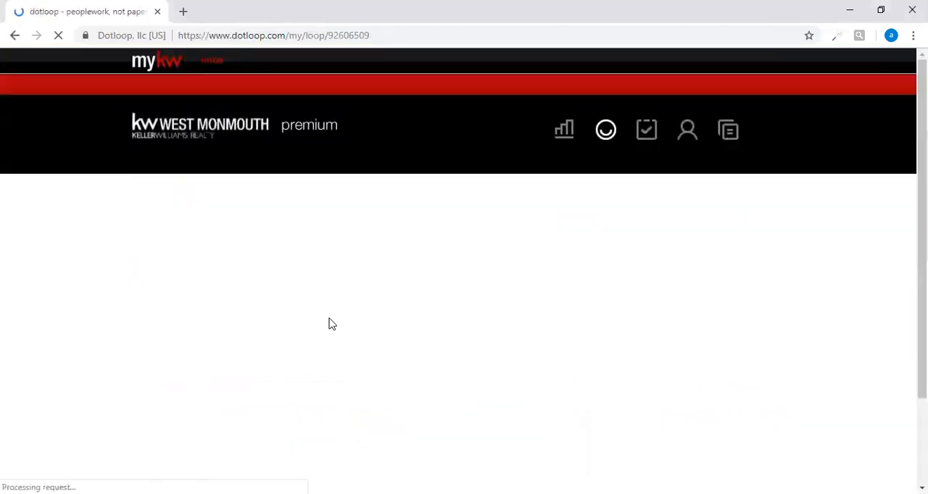
scroll(345, 341, "down", 2)
scroll(345, 341, "down", 1)
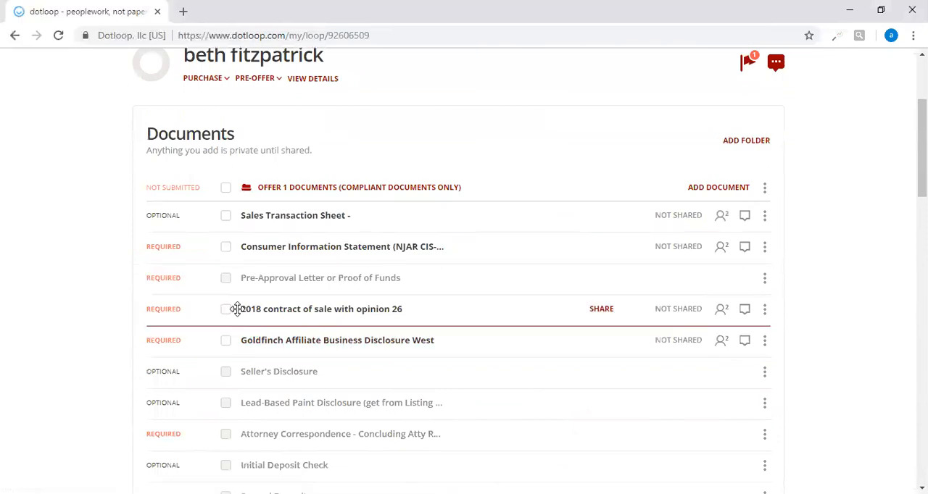
left_click(258, 311)
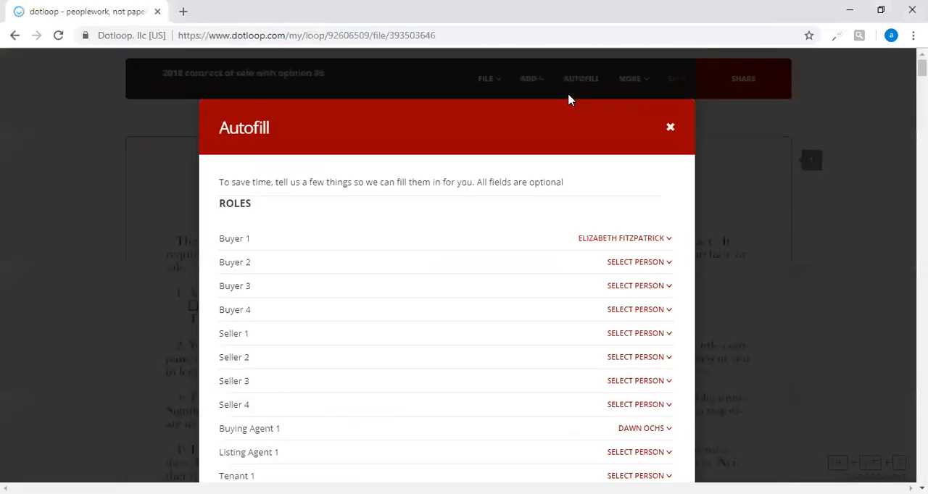
Review the contract's Autofill entries, from the roles and property address through financials, agent, buyer and listing information.
scroll(580, 94, "up", 3)
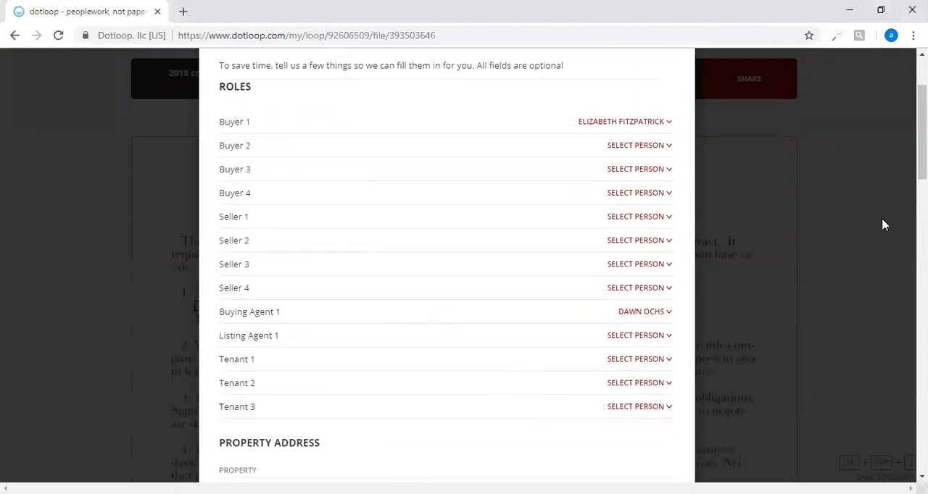
scroll(446, 268, "down", 3)
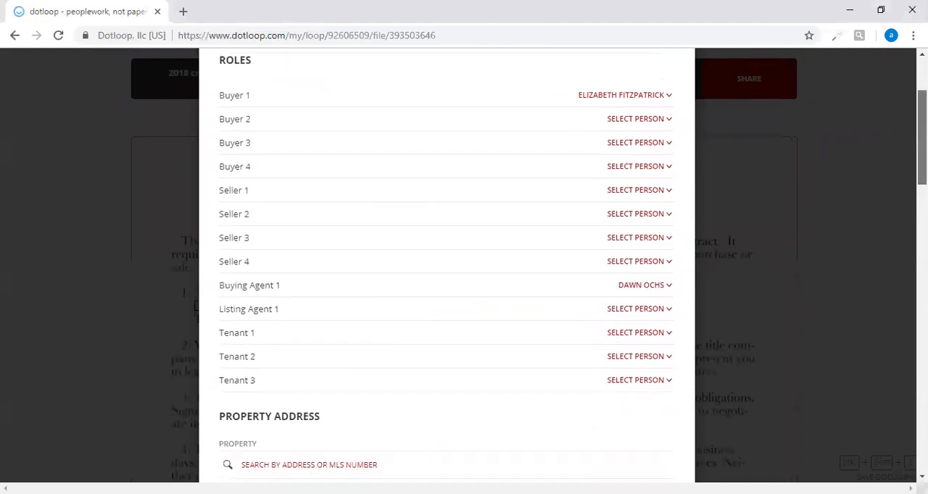
scroll(447, 268, "down", 10)
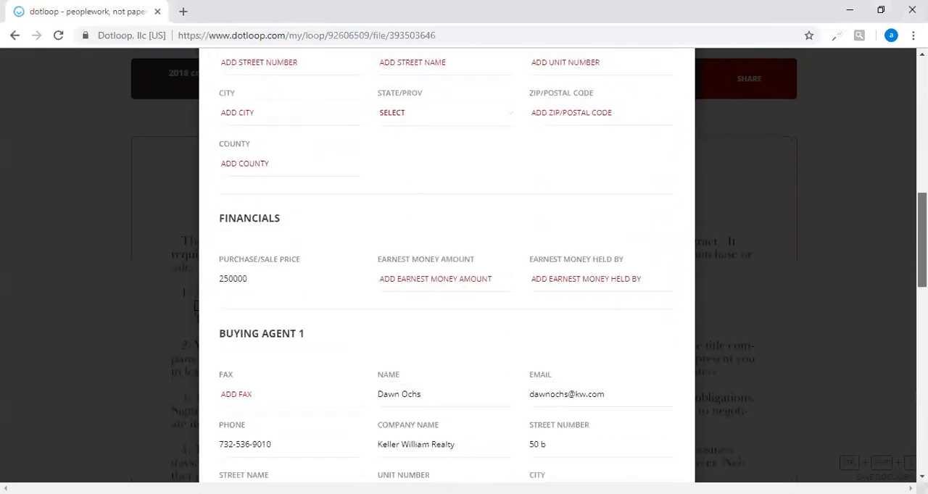
scroll(588, 416, "down", 7)
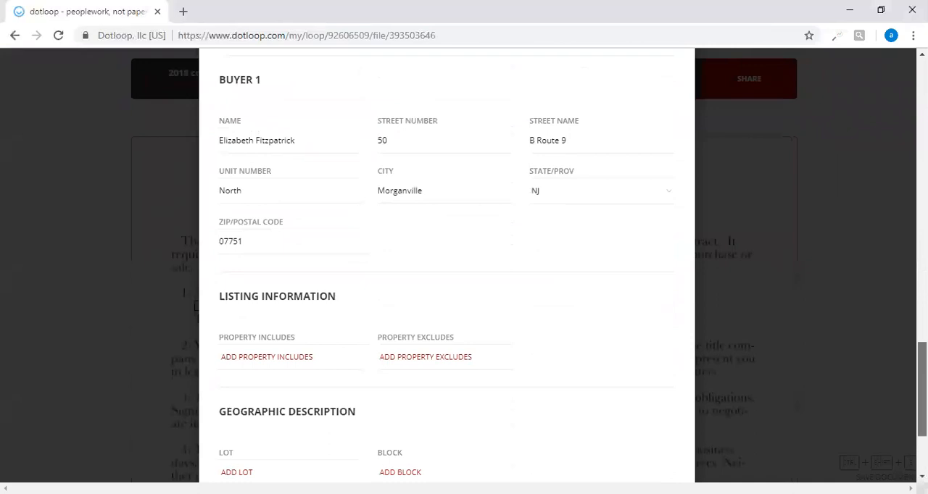